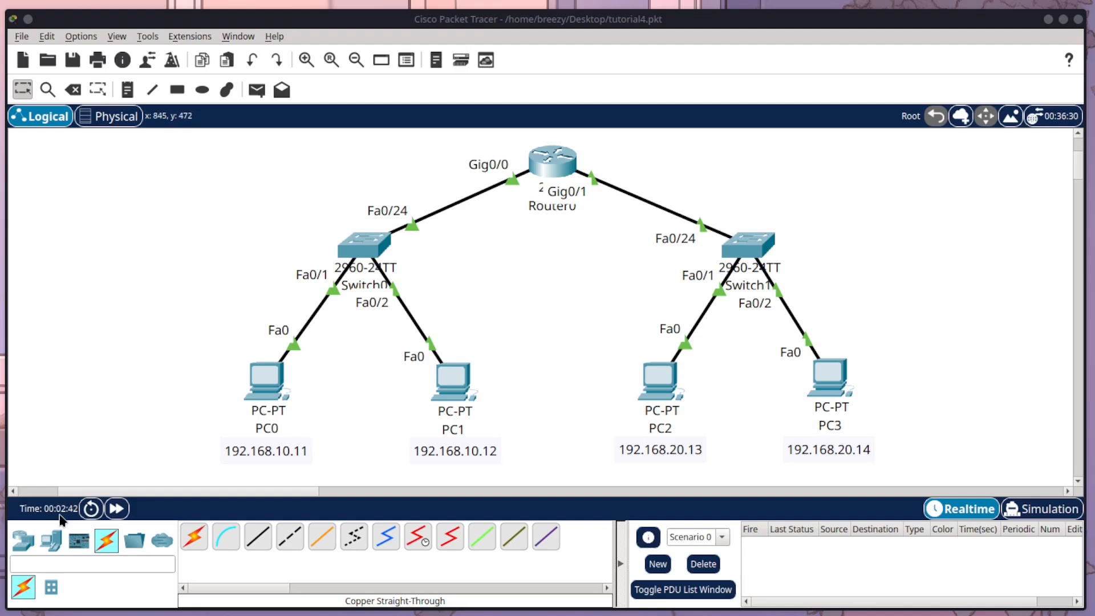
# Step: Add an AccessPoint-PT wireless device beside Switch1, leaving a wide gap between it and the switch
pyautogui.click(24, 546)
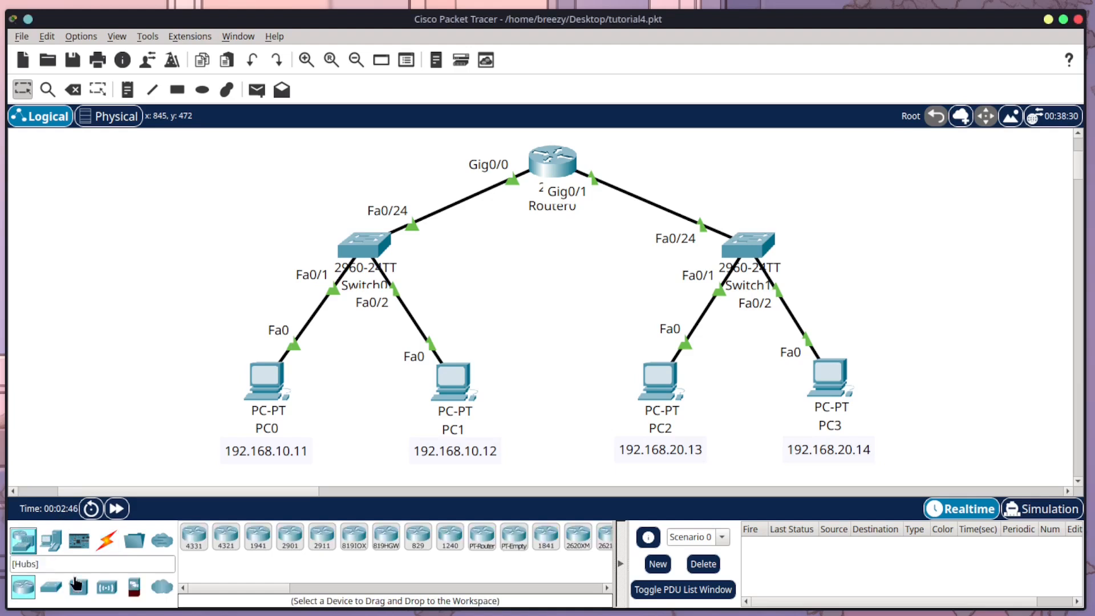
pyautogui.click(112, 589)
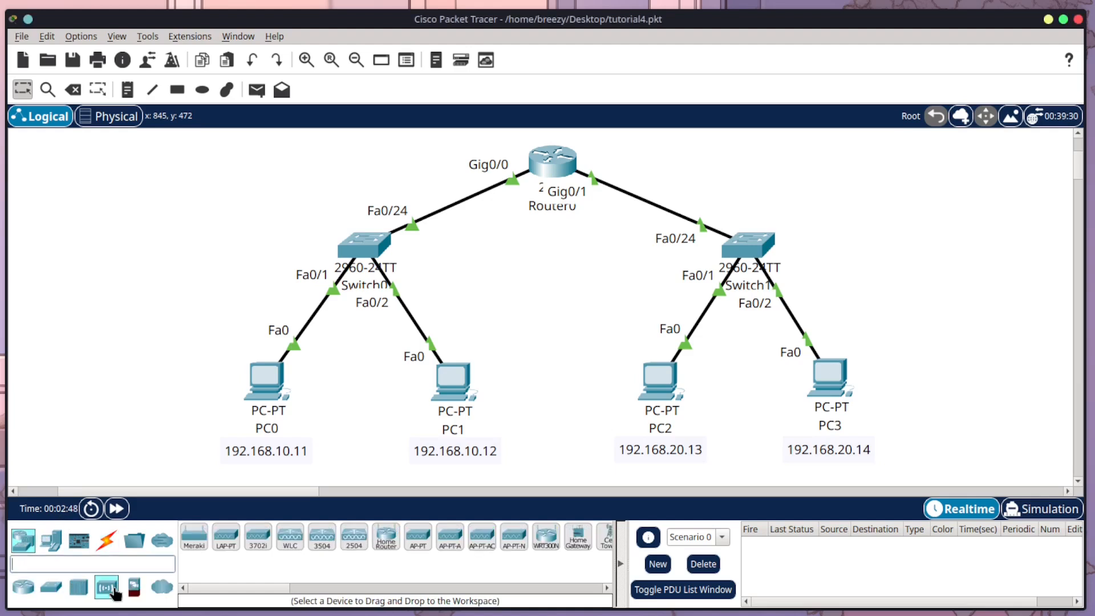
pyautogui.click(417, 544)
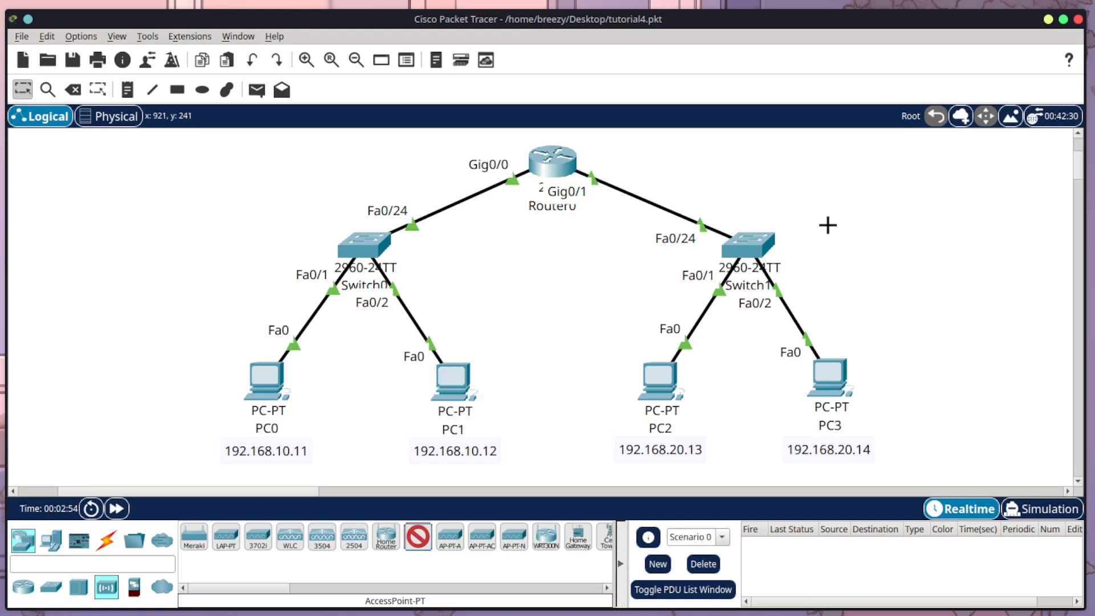
pyautogui.click(858, 238)
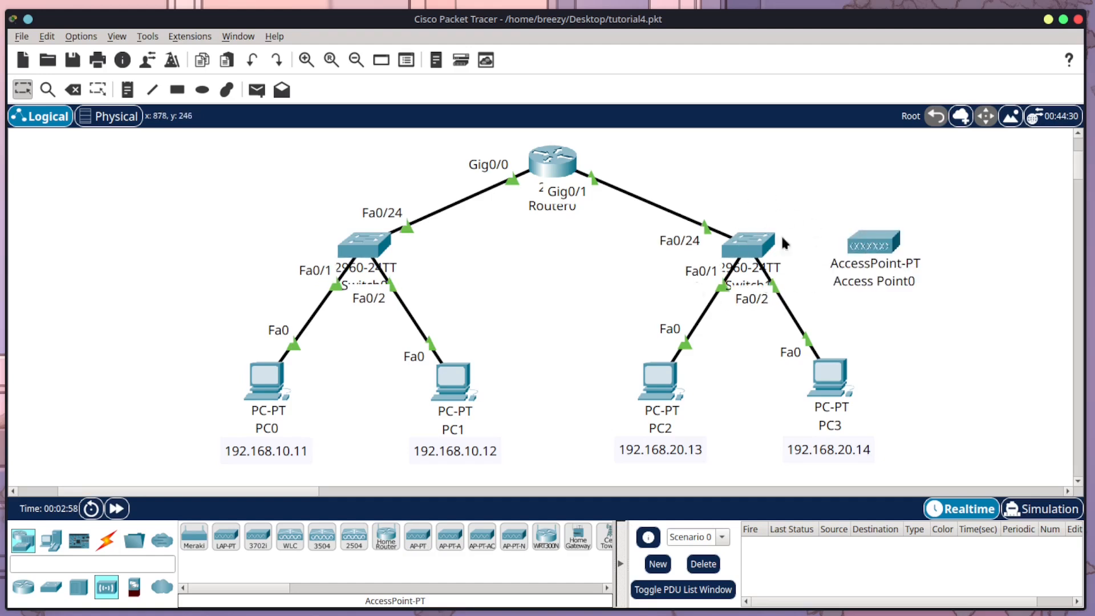
pyautogui.moveTo(864, 245); pyautogui.dragTo(910, 246)
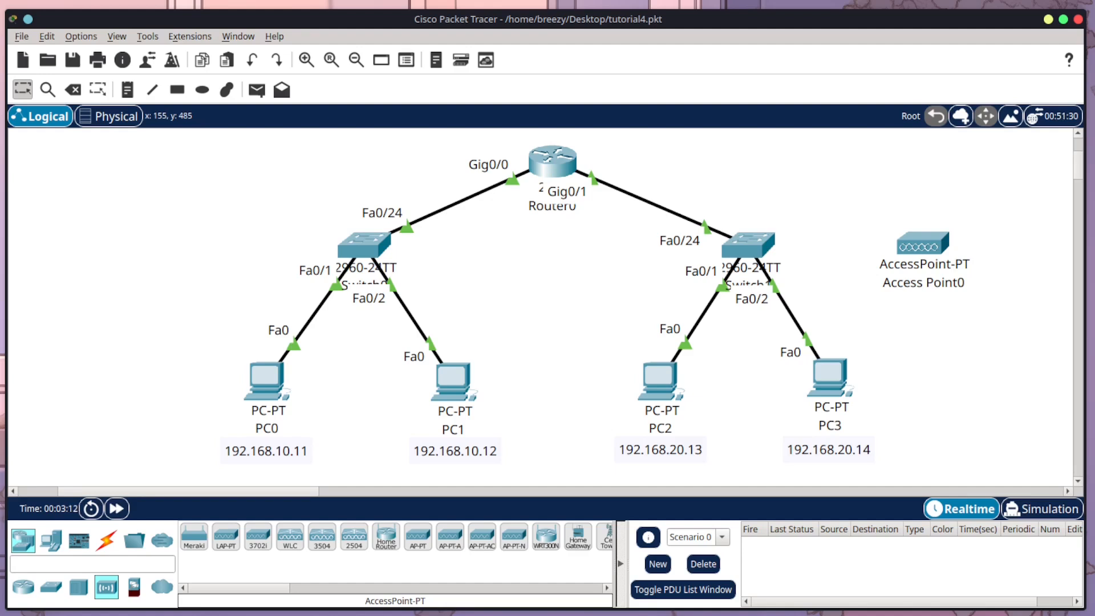
# Step: Place two Laptop-PT end devices around the access point, one below it and one beside it, and space them apart
pyautogui.click(49, 543)
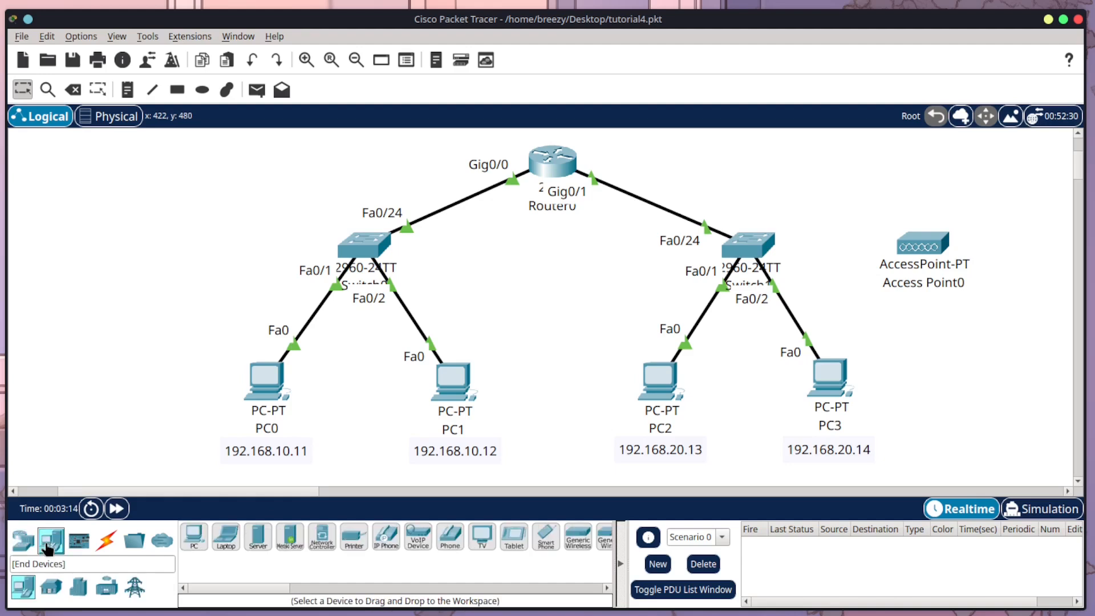
pyautogui.click(226, 536)
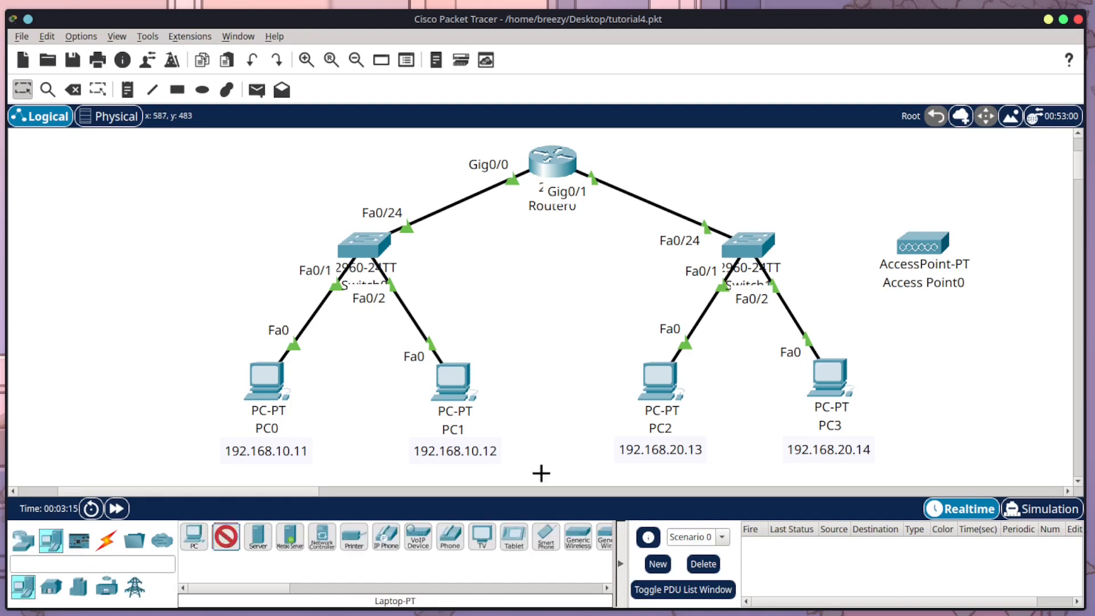
pyautogui.click(933, 356)
pyautogui.click(227, 538)
pyautogui.click(998, 298)
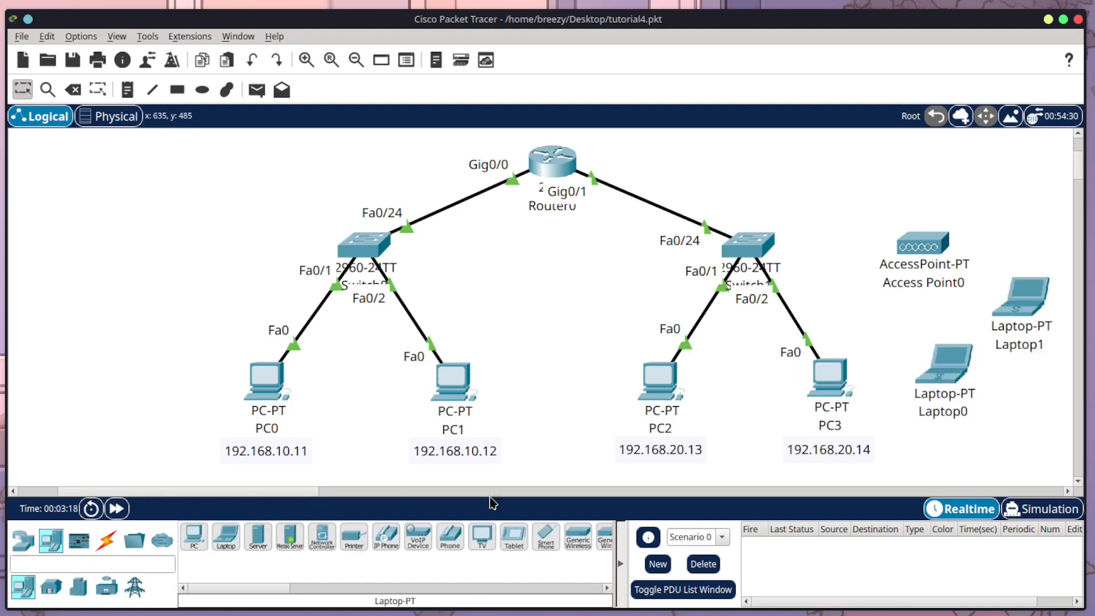
pyautogui.moveTo(203, 492); pyautogui.dragTo(230, 494)
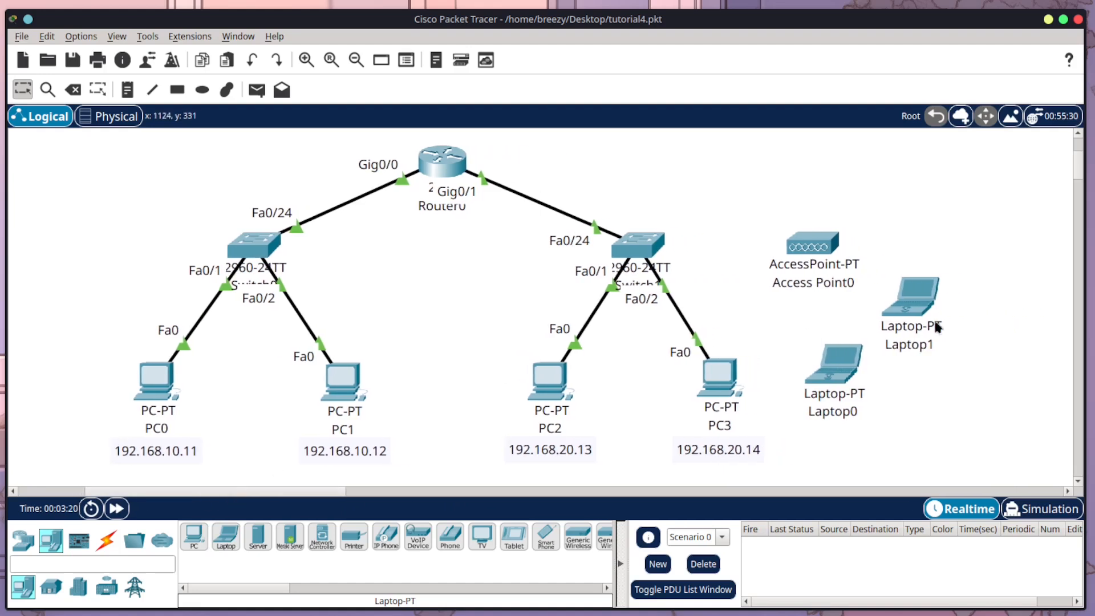
pyautogui.moveTo(936, 325); pyautogui.dragTo(960, 309)
pyautogui.moveTo(838, 380); pyautogui.dragTo(850, 378)
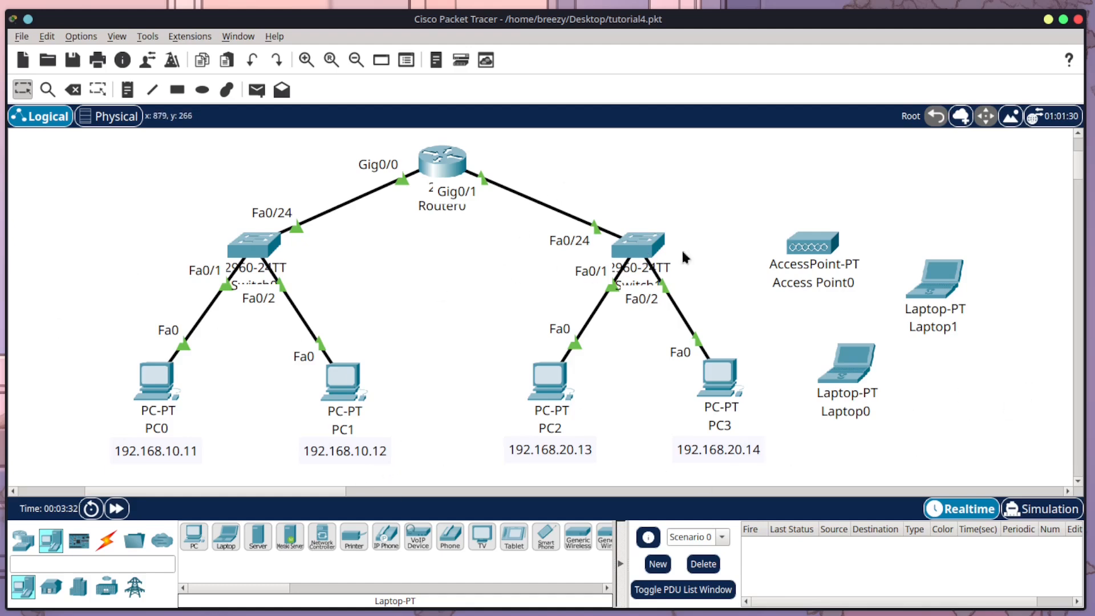
# Step: Replace Access Point0's Ethernet module with a PT-REPEATER-NM-1CFE module and power the access point back on
pyautogui.click(810, 248)
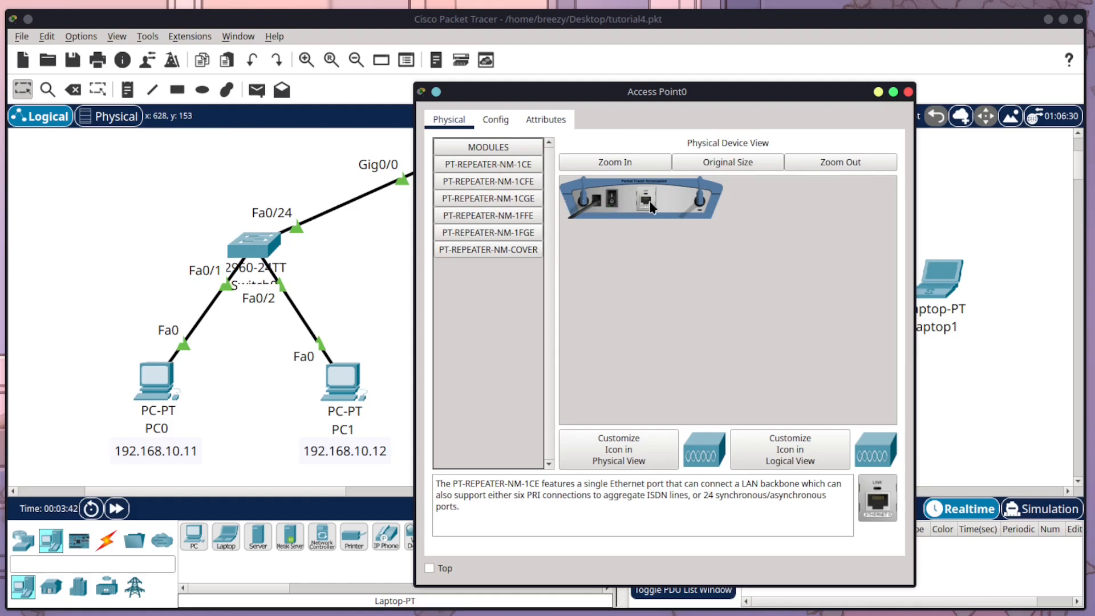
pyautogui.moveTo(649, 203); pyautogui.dragTo(479, 323)
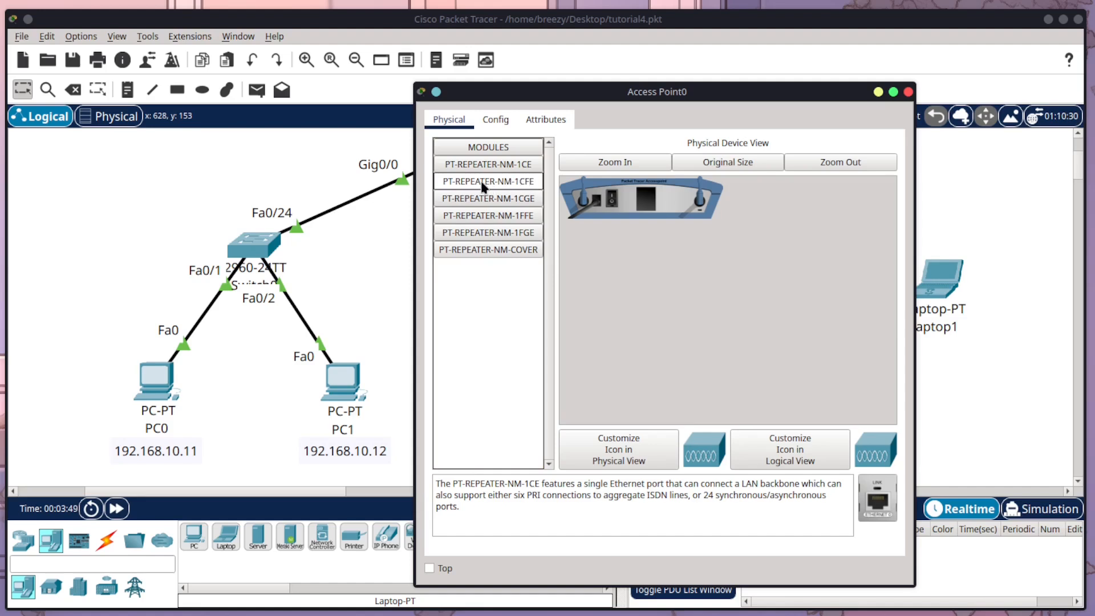
pyautogui.click(513, 186)
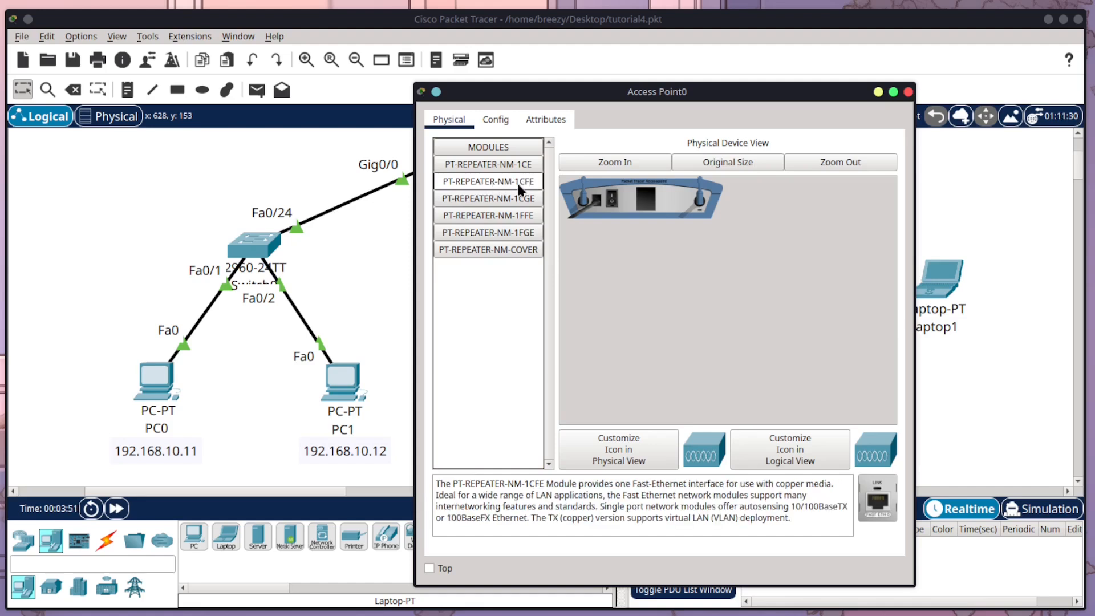
pyautogui.moveTo(518, 182); pyautogui.dragTo(646, 200)
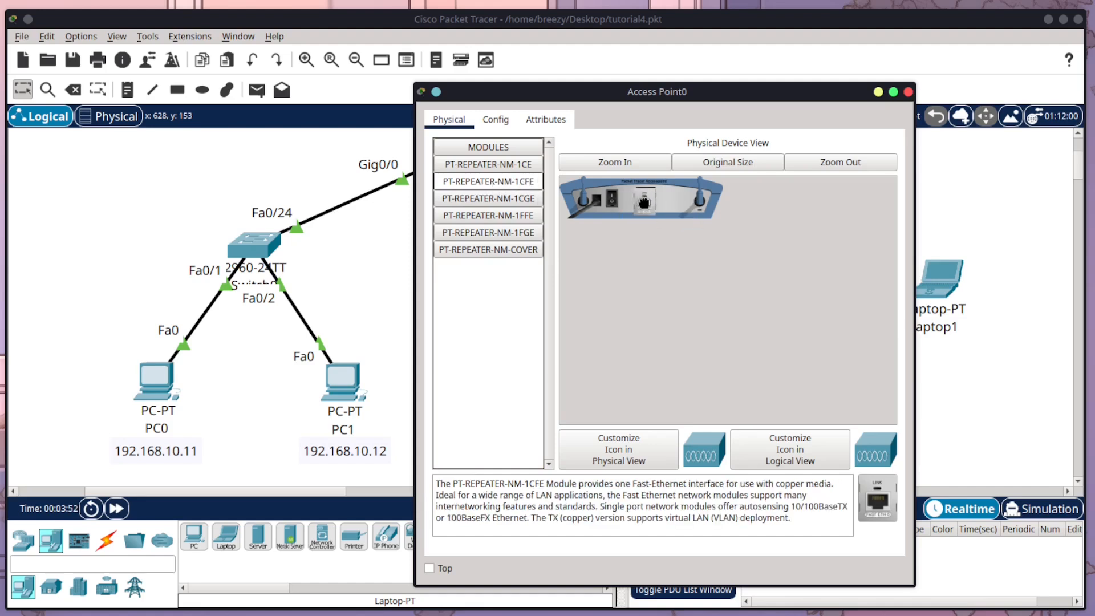
pyautogui.click(612, 201)
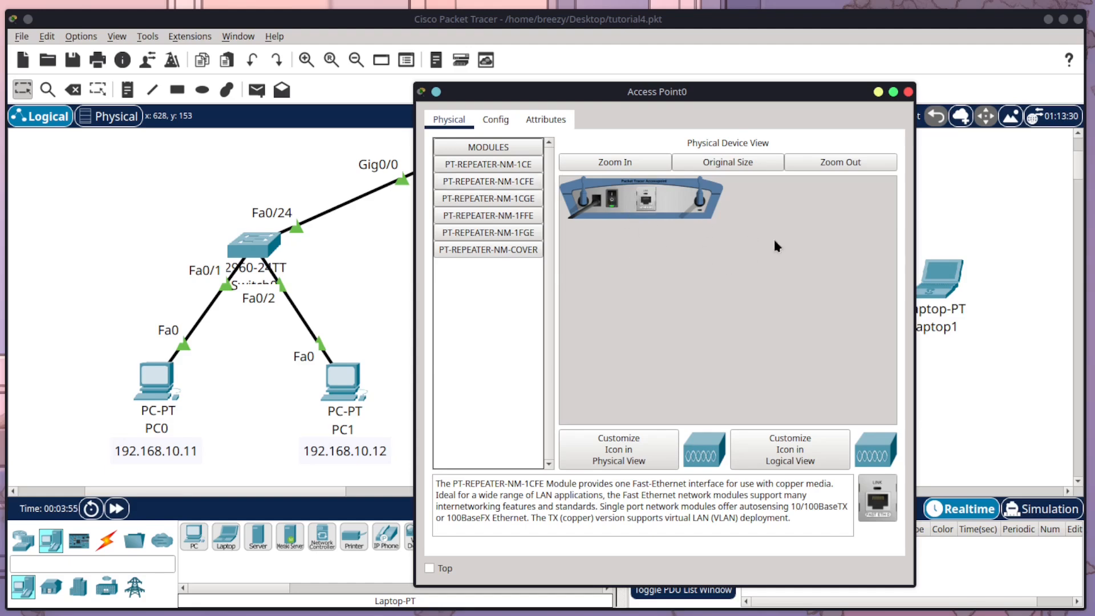
pyautogui.click(908, 92)
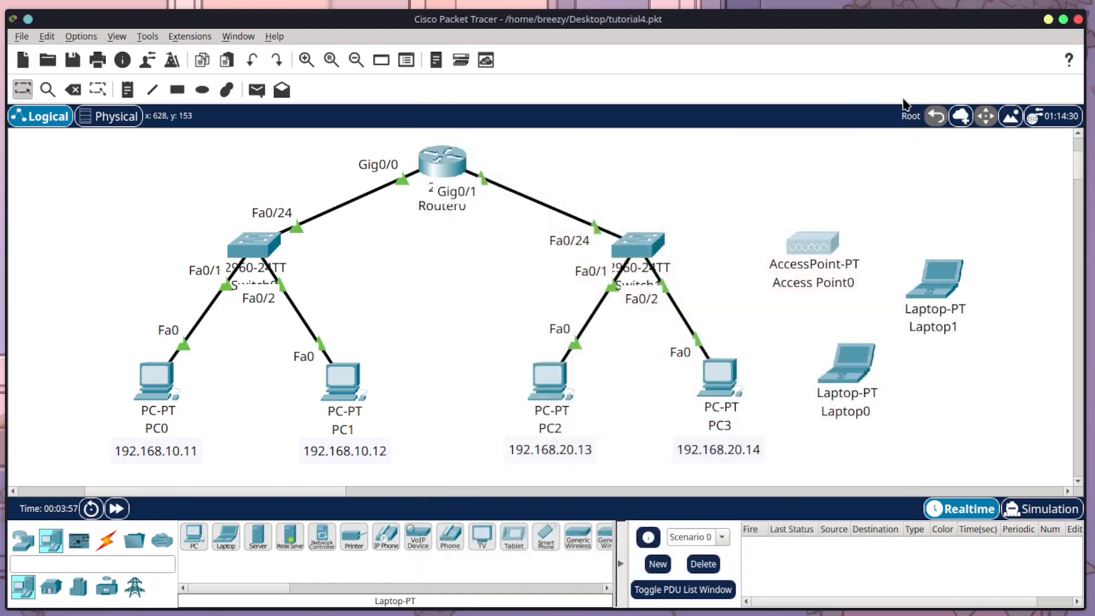
# Step: Connect Access Point0's Port 0 to Switch1's FastEthernet0/23 with a Copper Straight-Through cable, and move the access point and Laptop1 slightly outward
pyautogui.click(105, 549)
pyautogui.click(290, 536)
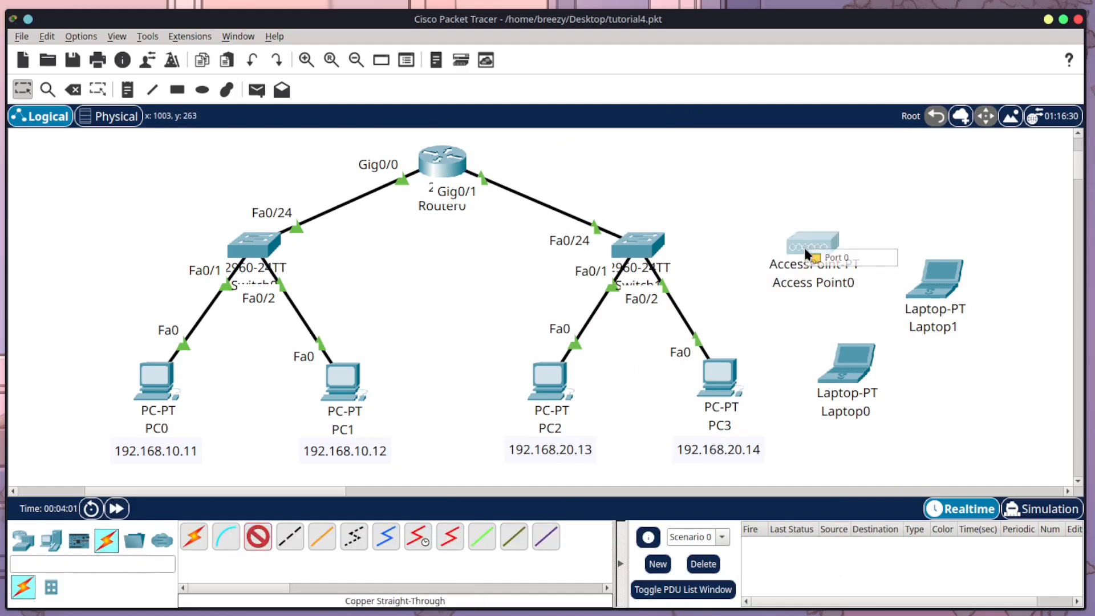
pyautogui.click(830, 258)
pyautogui.click(653, 245)
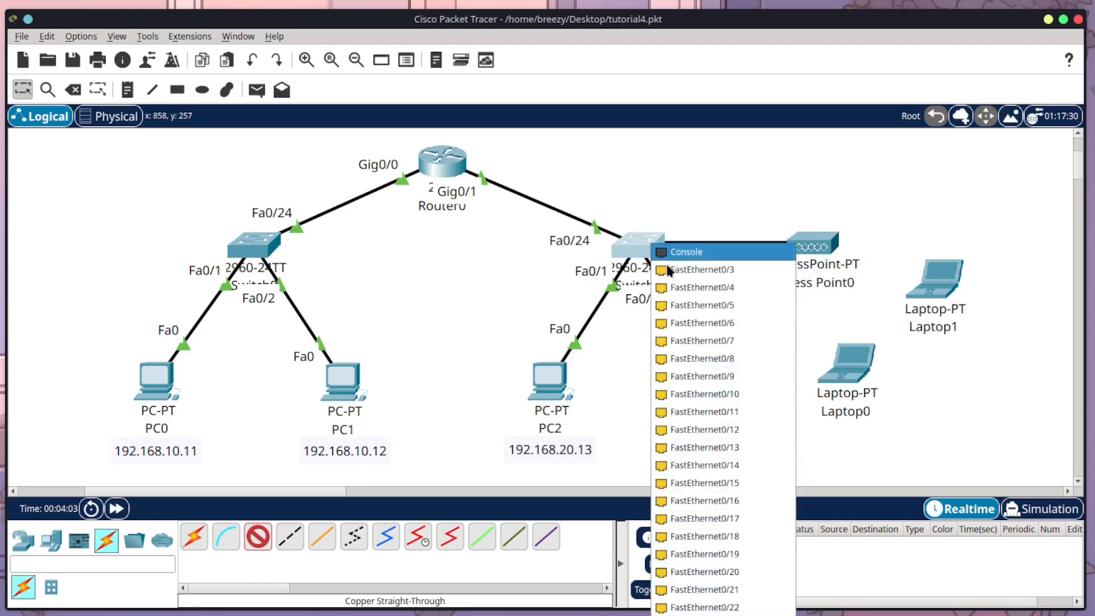
pyautogui.click(720, 615)
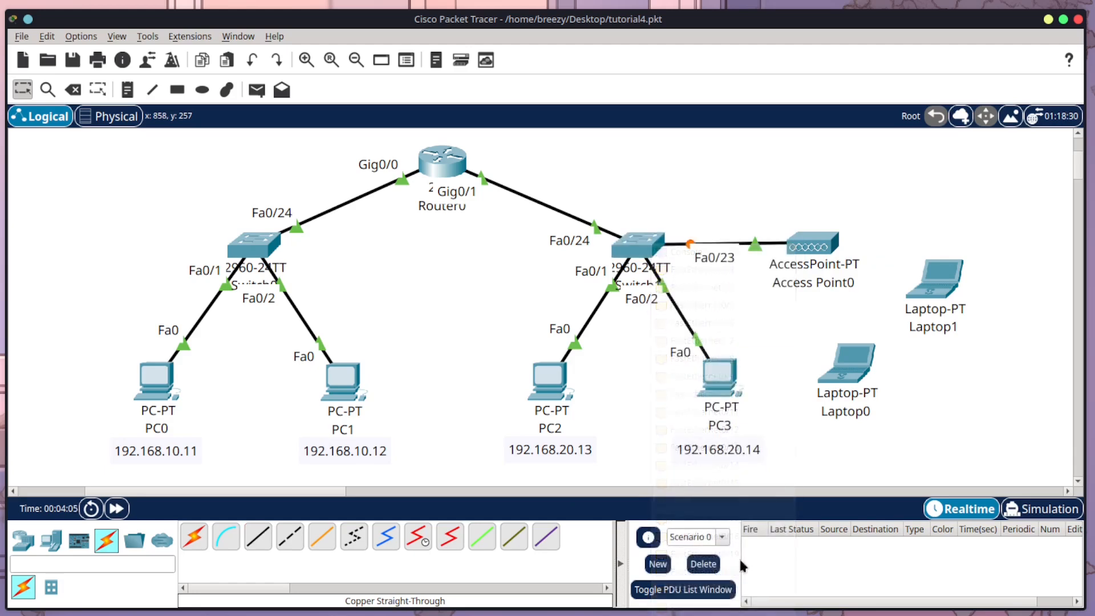
pyautogui.moveTo(806, 250); pyautogui.dragTo(823, 250)
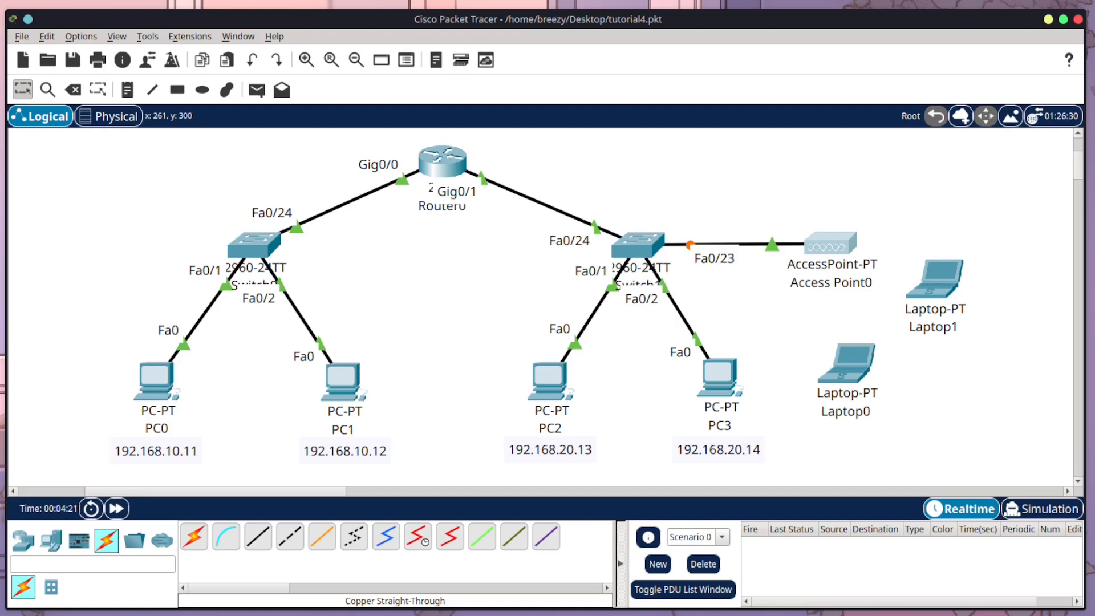
pyautogui.moveTo(950, 294); pyautogui.dragTo(985, 299)
# Step: Replace Laptop0's Ethernet module with the WPC300N wireless module and power the laptop back on
pyautogui.click(847, 364)
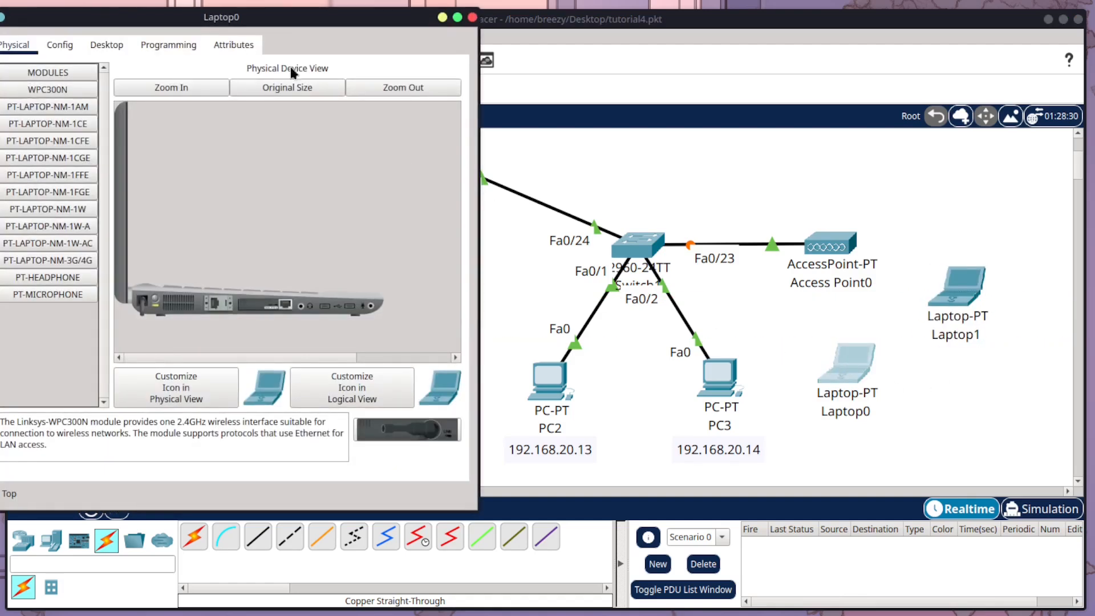
pyautogui.moveTo(286, 19); pyautogui.dragTo(657, 85)
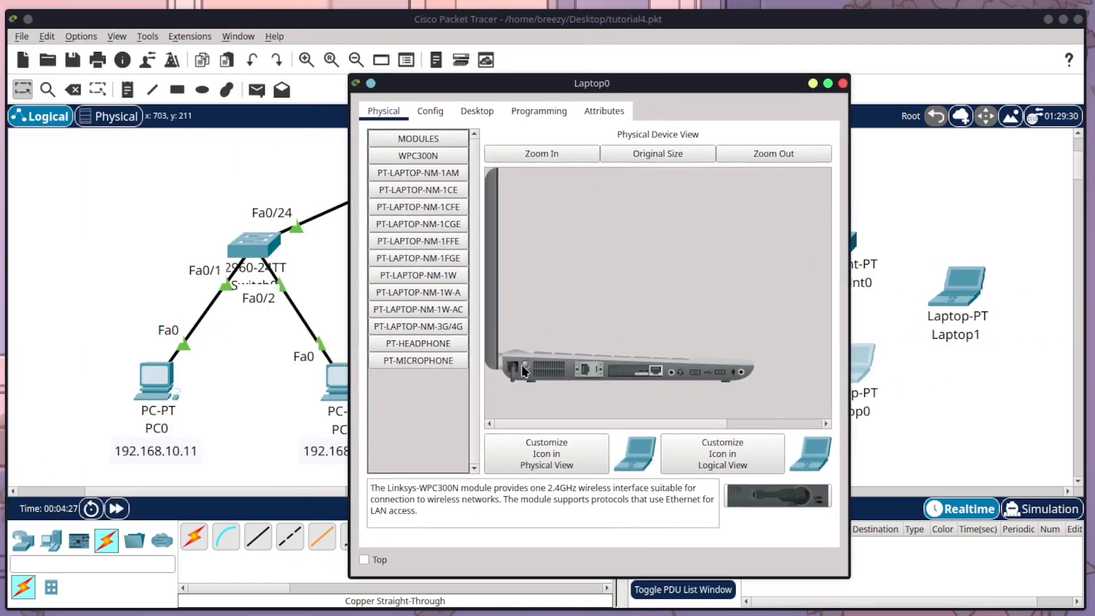
pyautogui.moveTo(634, 371); pyautogui.dragTo(415, 391)
pyautogui.moveTo(418, 155); pyautogui.dragTo(635, 371)
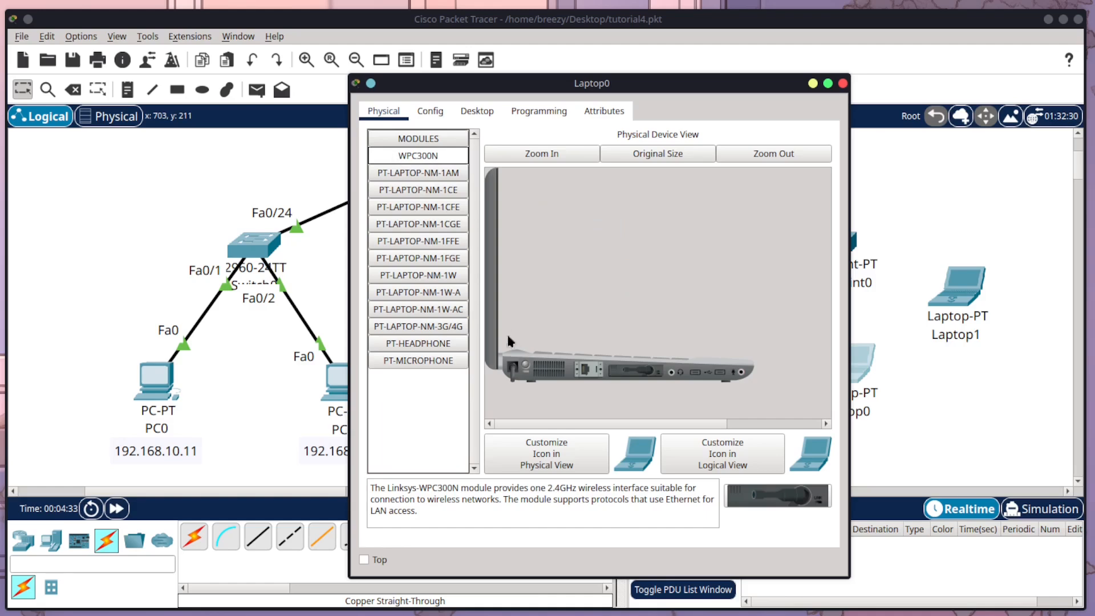
pyautogui.click(515, 375)
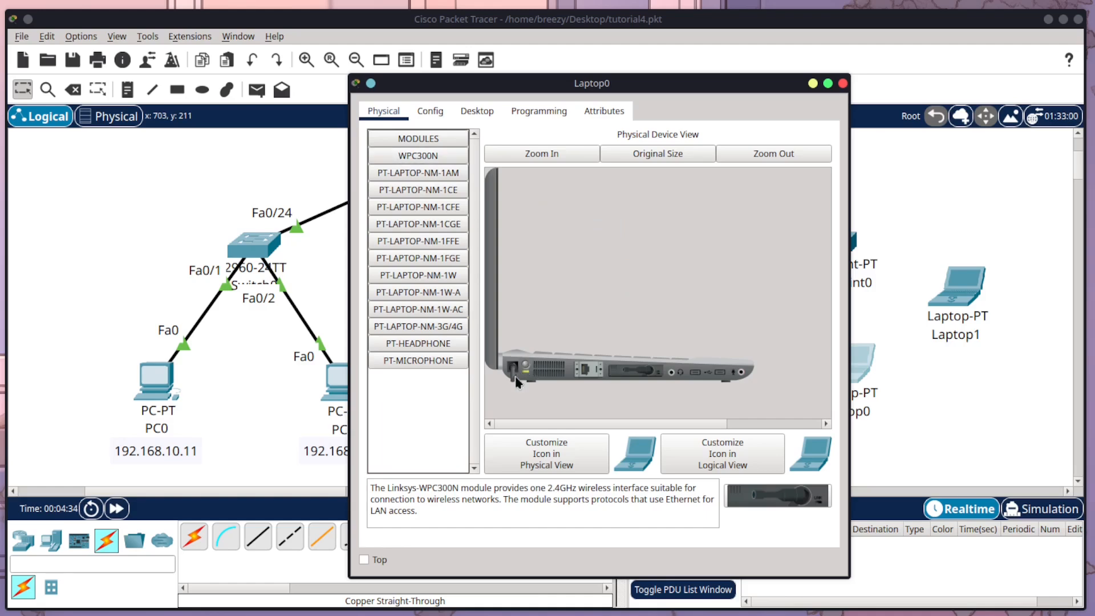
pyautogui.click(843, 83)
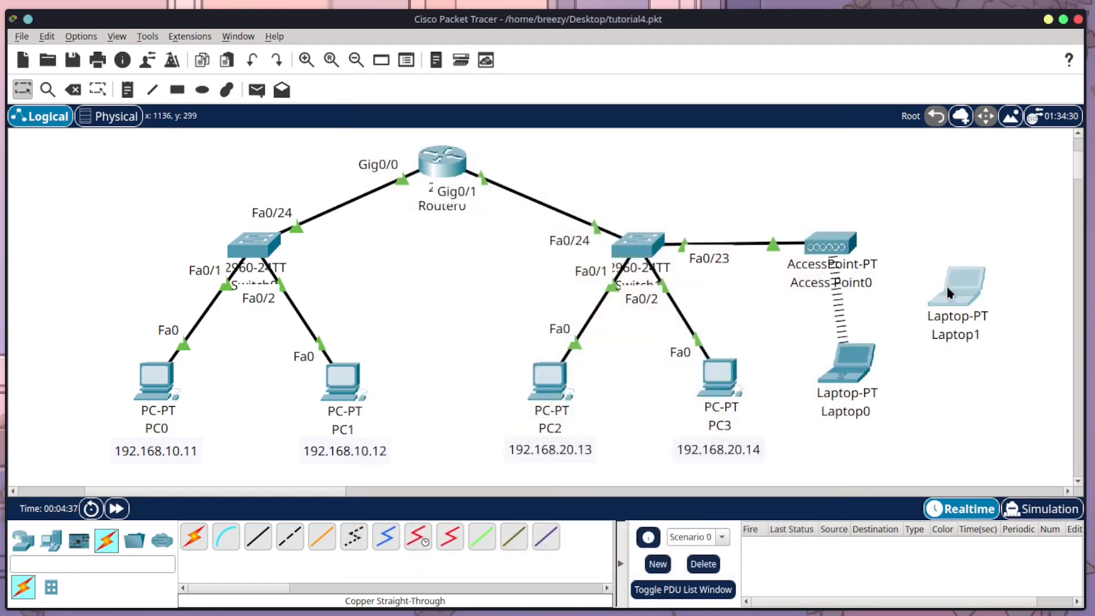
# Step: Swap Laptop1's wired network module for the WPC300N wireless module and turn the laptop back on
pyautogui.click(951, 300)
pyautogui.click(107, 45)
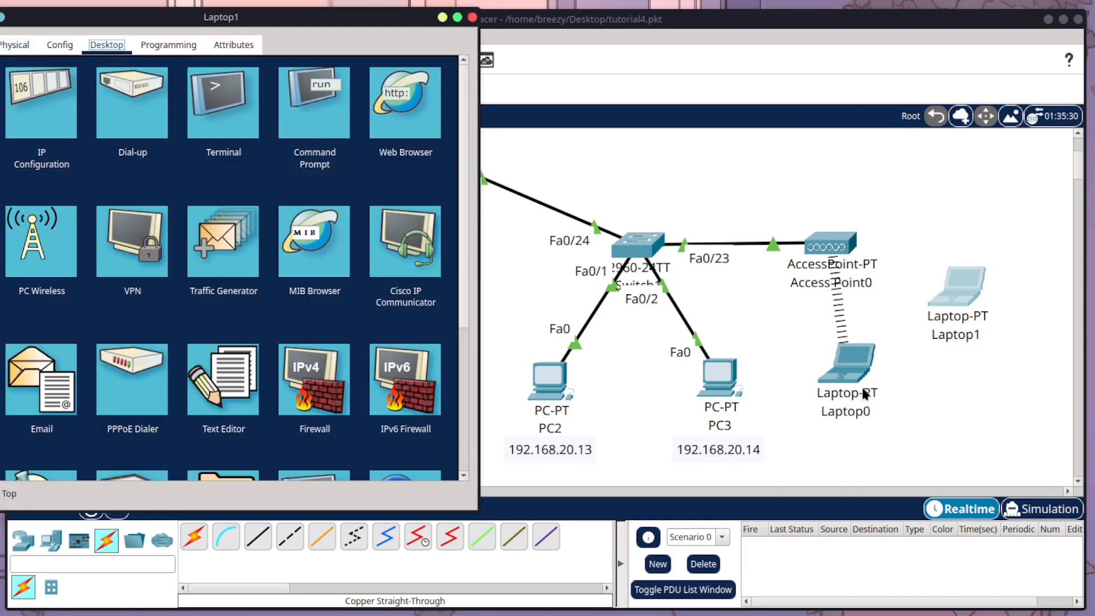
pyautogui.click(22, 46)
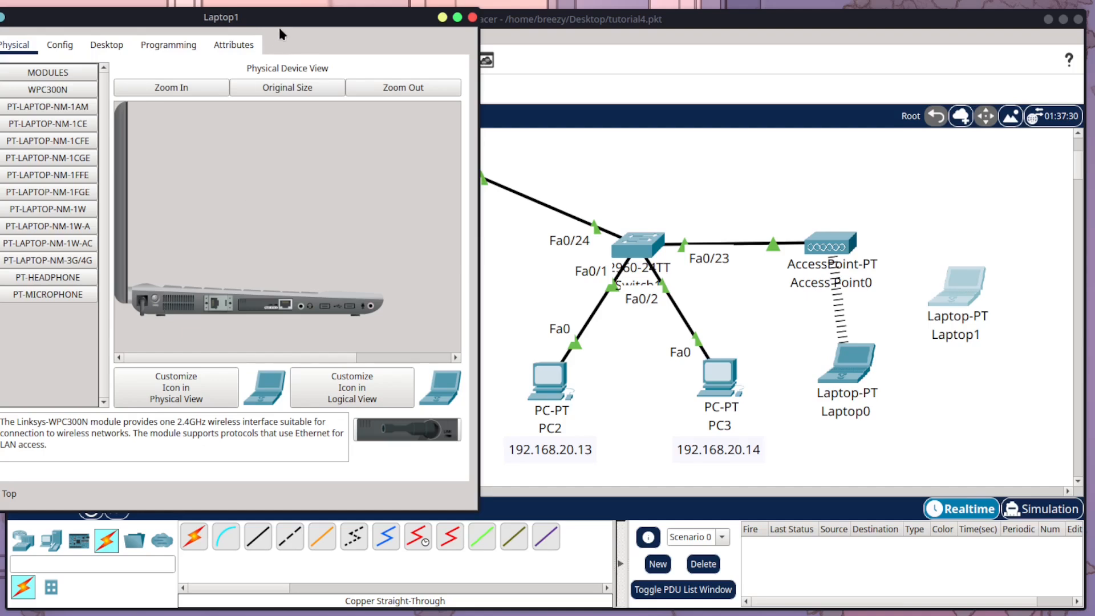
pyautogui.moveTo(350, 7); pyautogui.dragTo(549, 71)
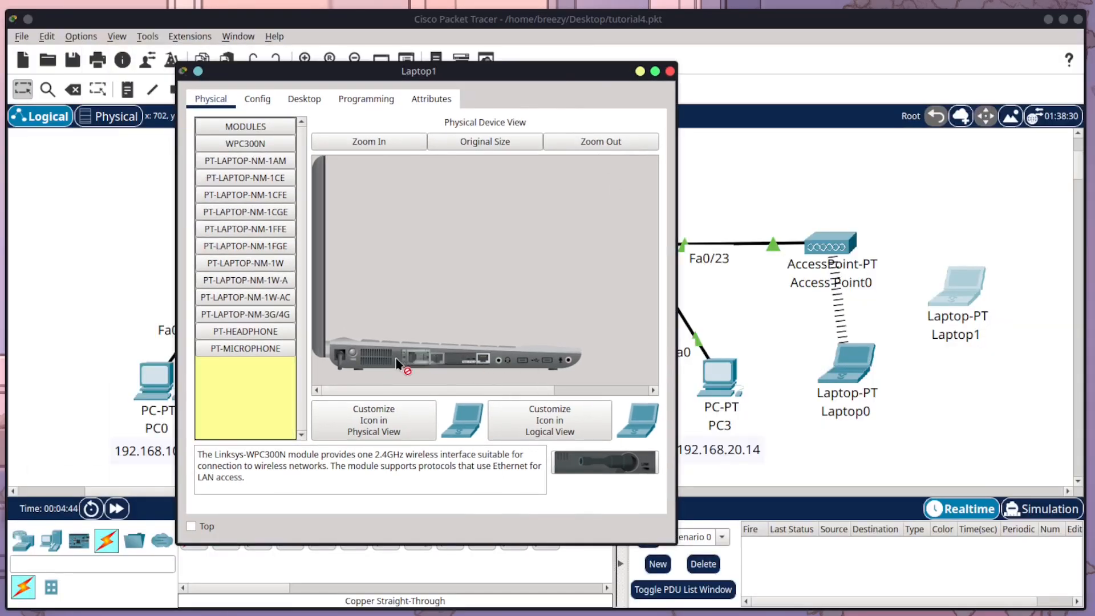
pyautogui.moveTo(251, 143); pyautogui.dragTo(467, 357)
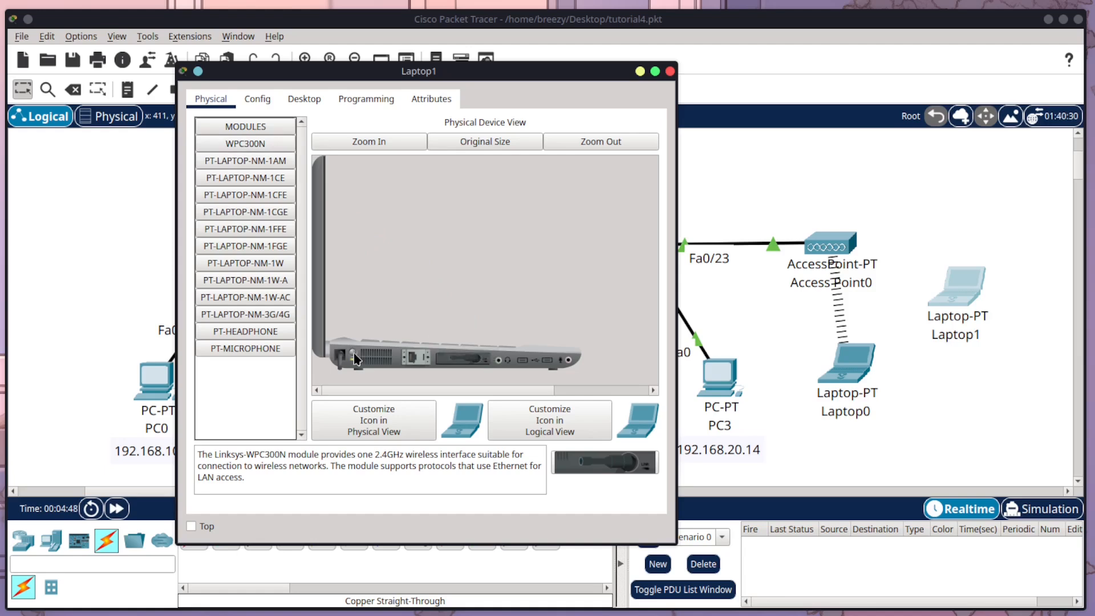
pyautogui.click(670, 71)
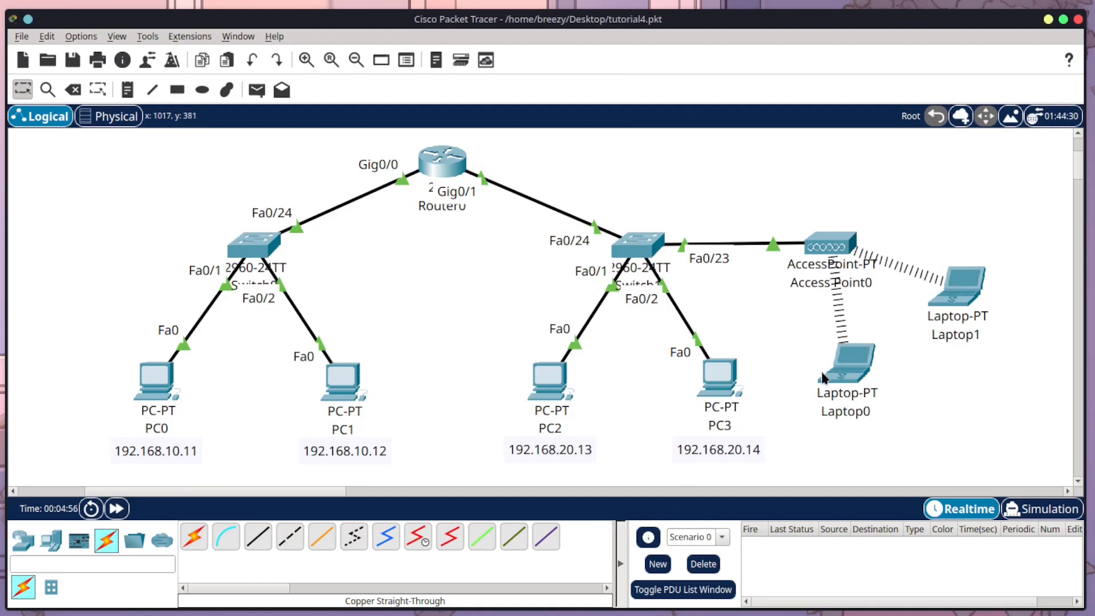
# Step: Check Laptop0's wireless link information and refresh its list of available wireless networks in PC Wireless
pyautogui.click(841, 361)
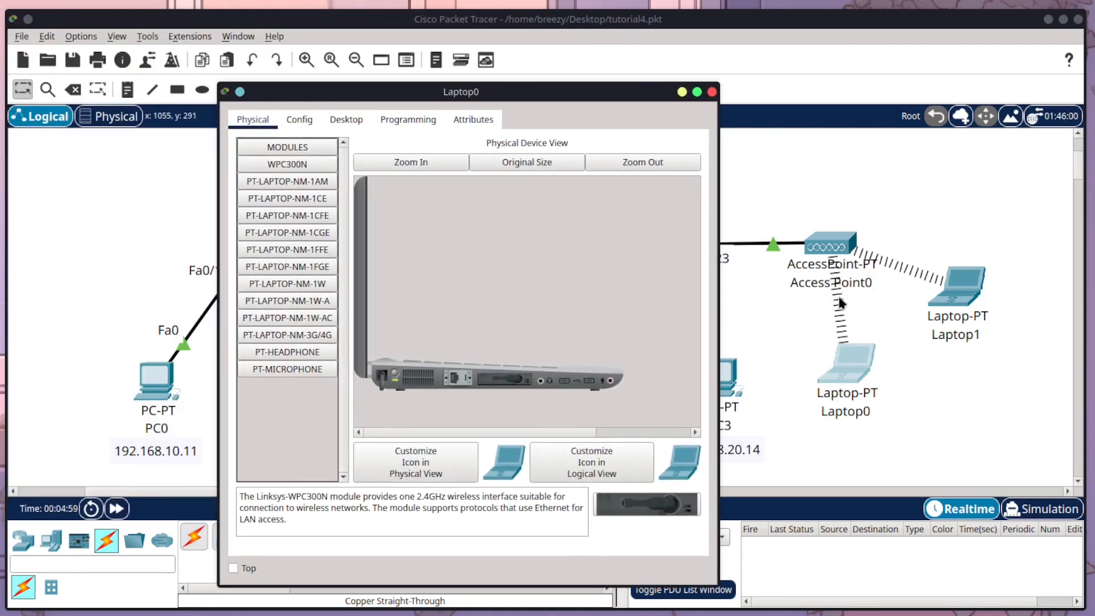
pyautogui.click(349, 120)
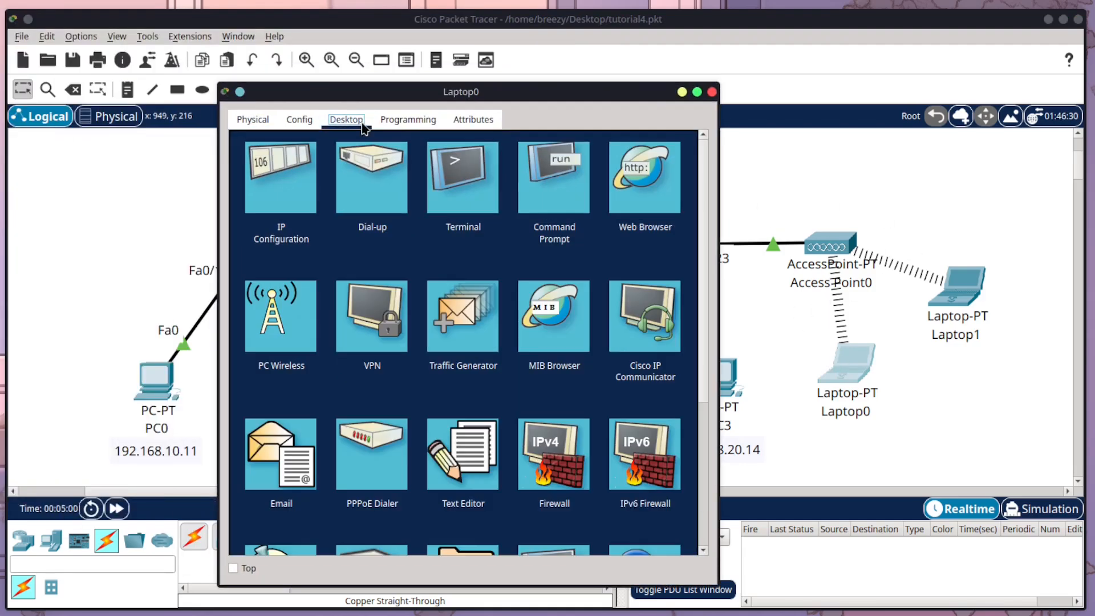
pyautogui.click(275, 331)
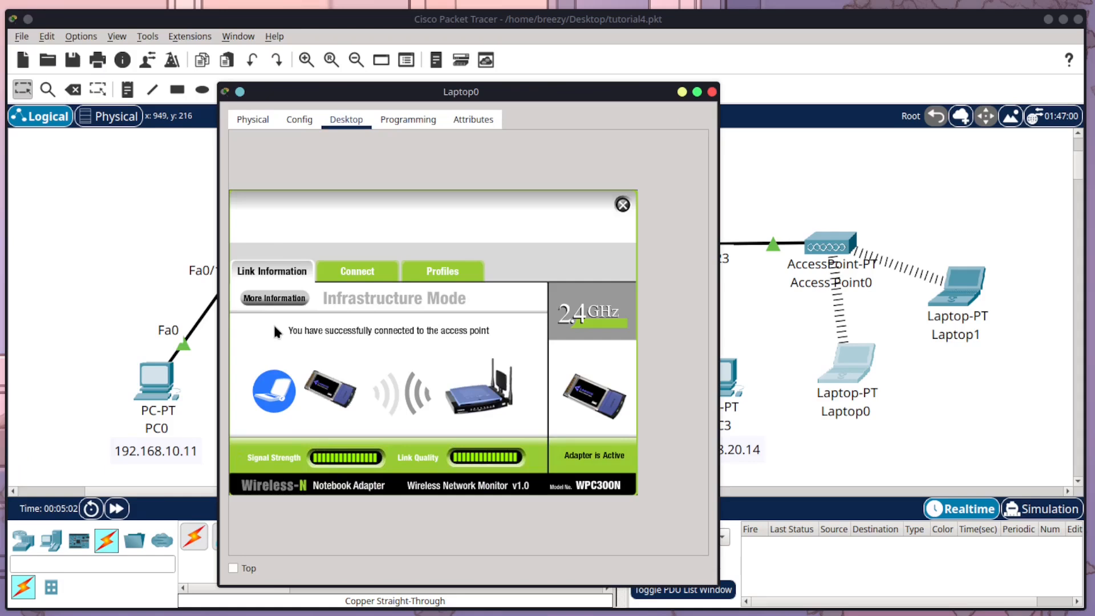
pyautogui.click(352, 277)
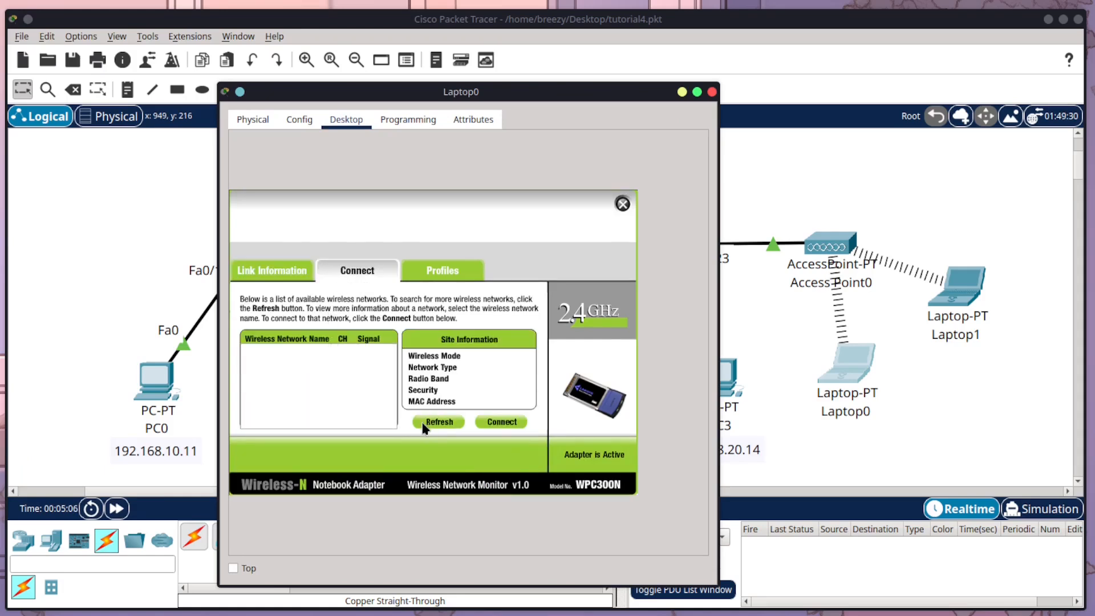
pyautogui.click(424, 426)
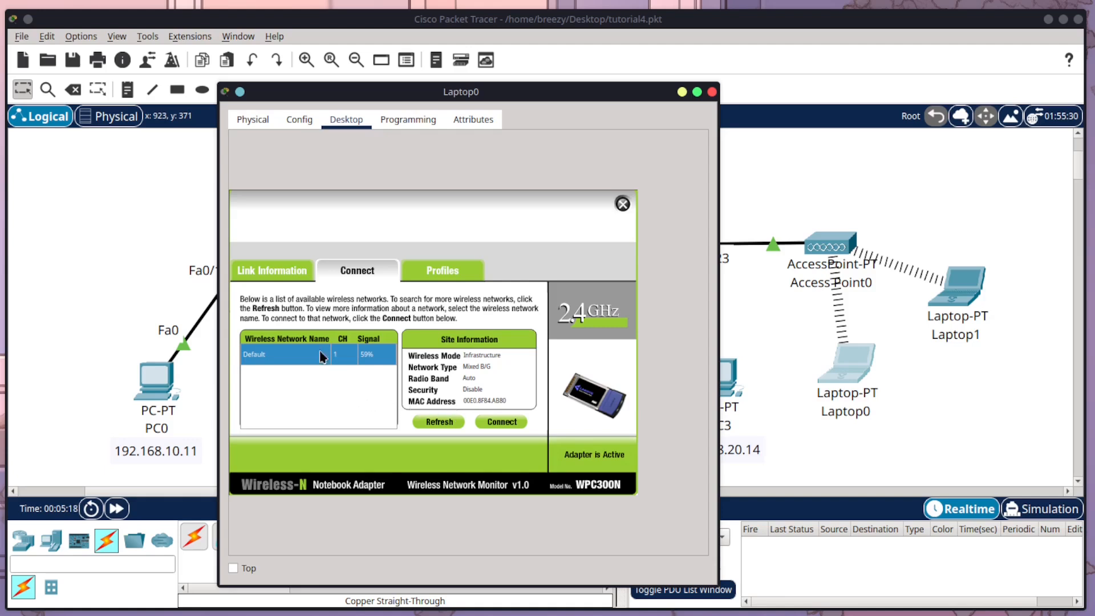
pyautogui.click(623, 204)
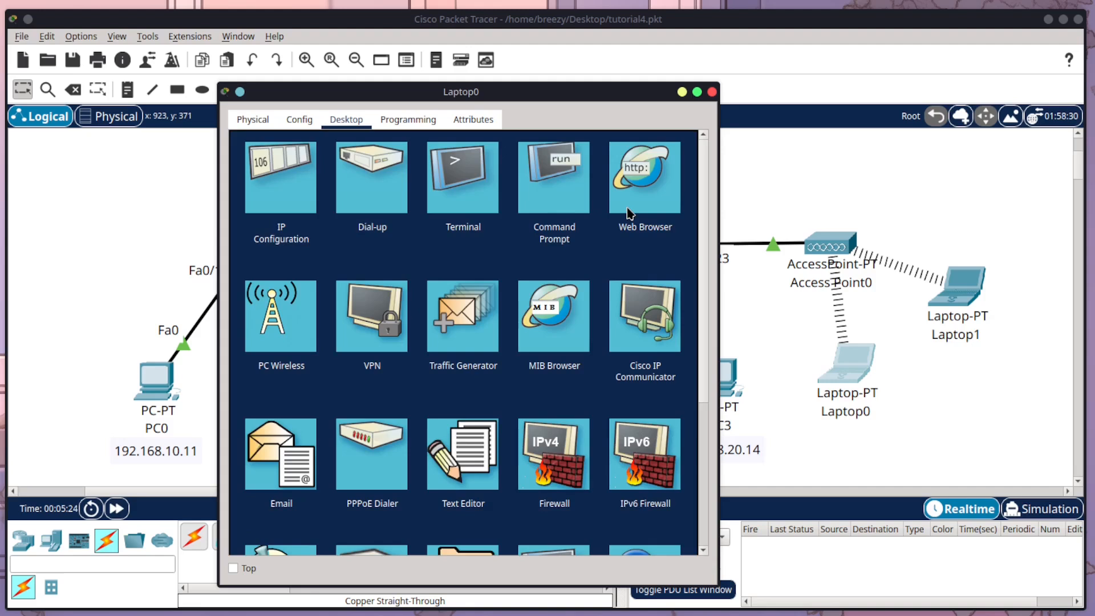
# Step: Give Laptop0's wireless interface the static IPv4 address 192.168.20.15 with subnet mask 255.255.255.0
pyautogui.click(290, 218)
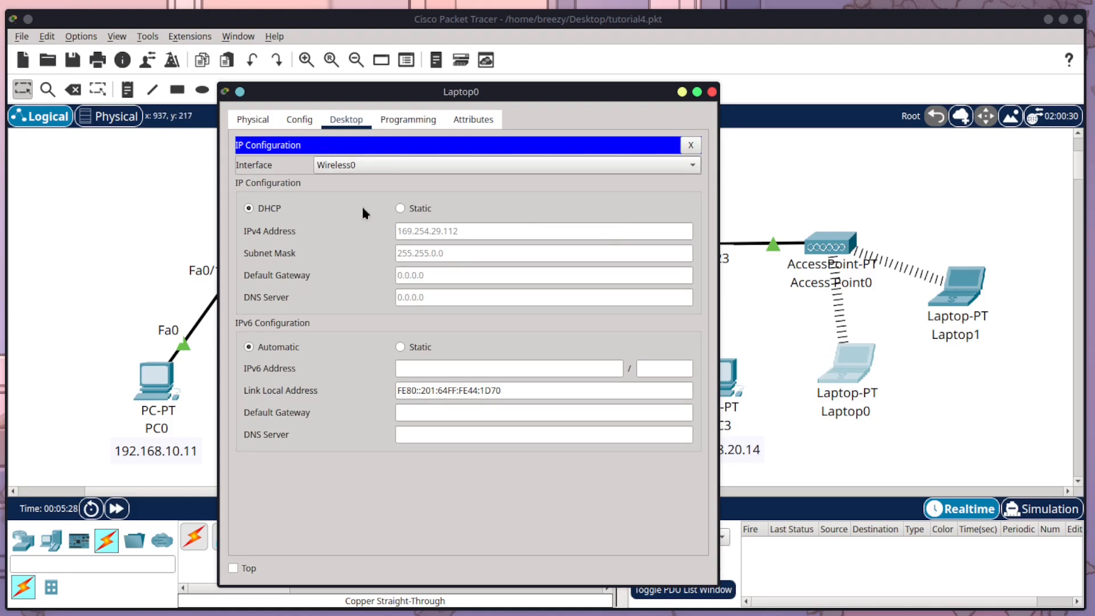
pyautogui.click(408, 211)
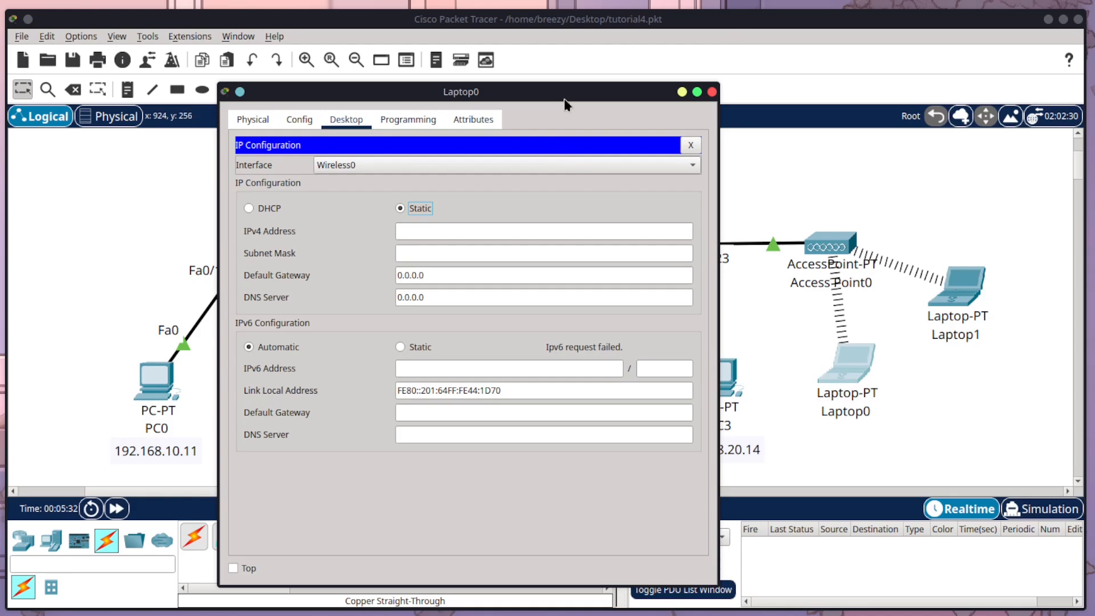
pyautogui.moveTo(563, 98); pyautogui.dragTo(476, 95)
pyautogui.click(368, 234)
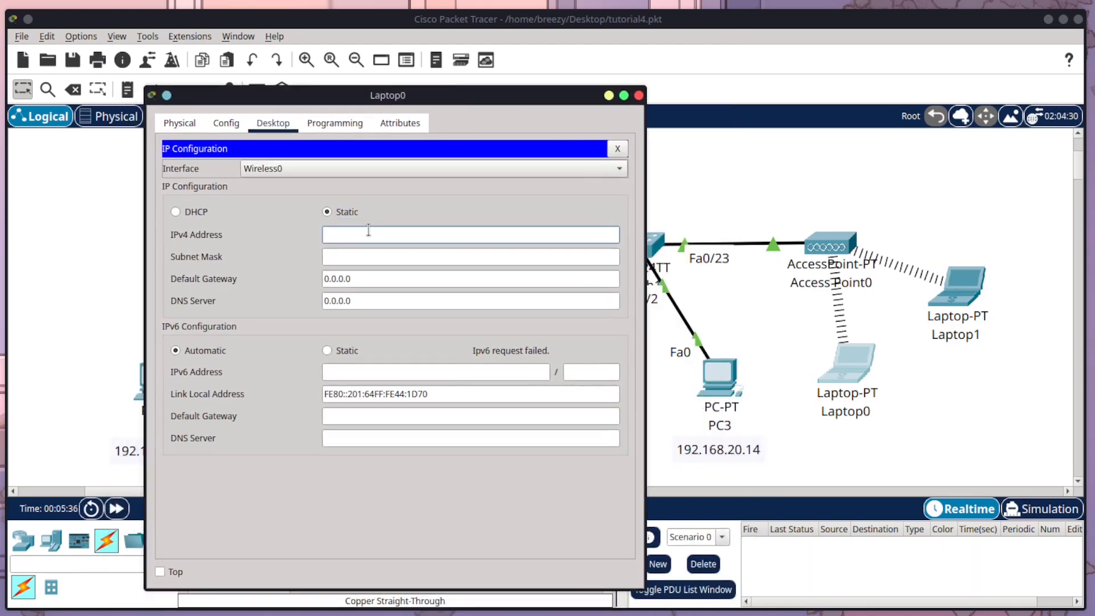
pyautogui.write('192.168.20.15')
pyautogui.press('Tab')
pyautogui.press('Tab')
# Step: Set Laptop0's default gateway to 192.168.20.1 and close its configuration window
pyautogui.moveTo(376, 234); pyautogui.dragTo(323, 228)
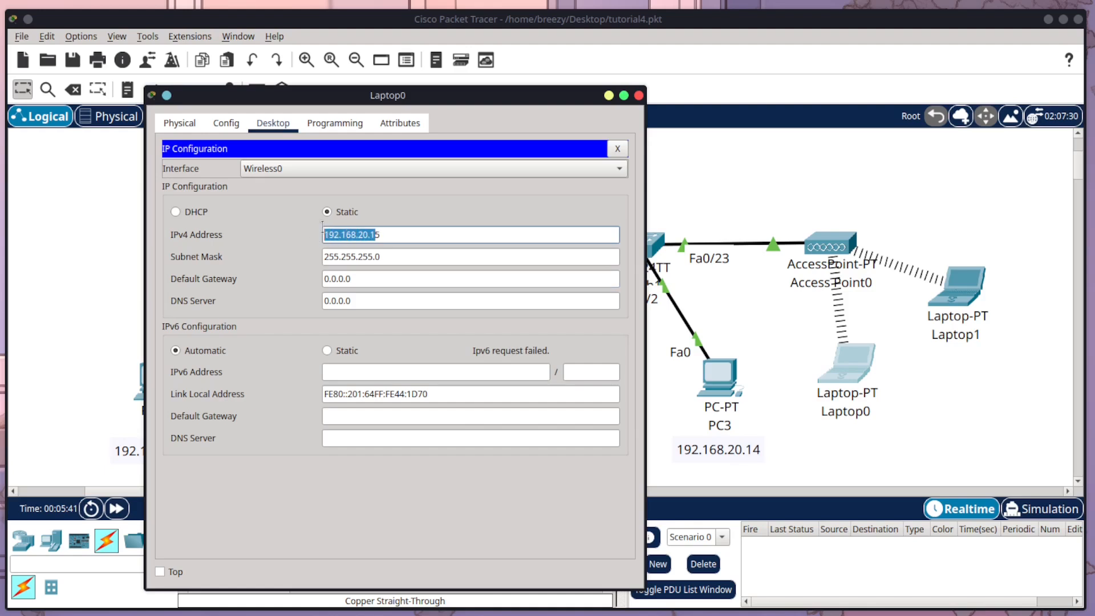
pyautogui.hotkey('ctrl', 'c')
pyautogui.moveTo(376, 282); pyautogui.dragTo(289, 279)
pyautogui.hotkey('ctrl', 'v')
pyautogui.click(289, 278)
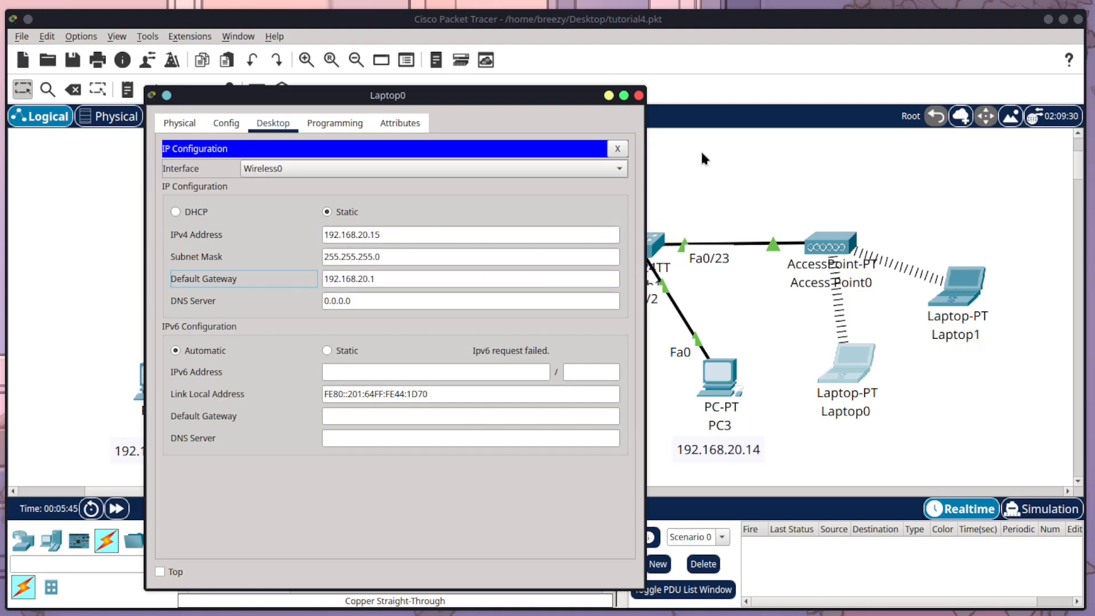
pyautogui.click(639, 96)
# Step: Switch Laptop1's wireless interface to static addressing with the IPv4 address 192.168.20.16
pyautogui.click(959, 285)
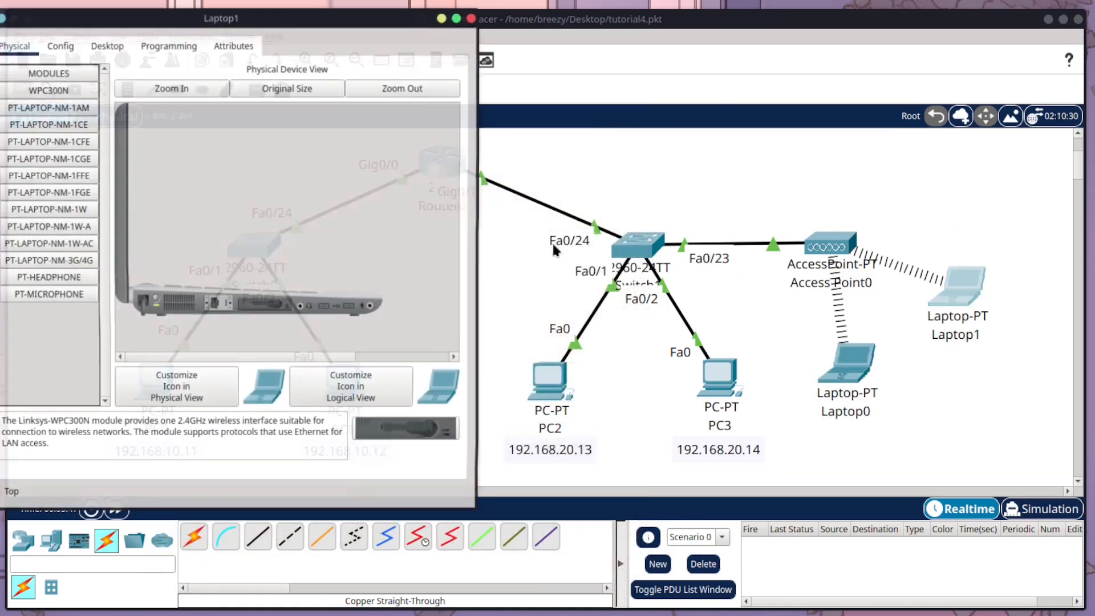
pyautogui.click(107, 46)
pyautogui.moveTo(223, 19); pyautogui.dragTo(525, 101)
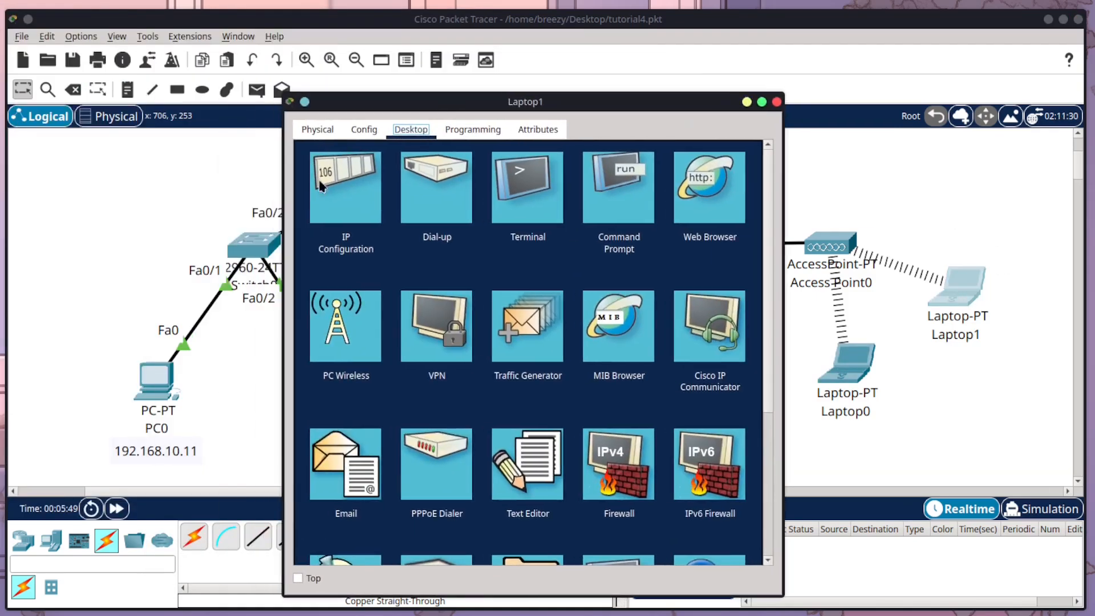
pyautogui.click(319, 180)
pyautogui.click(464, 218)
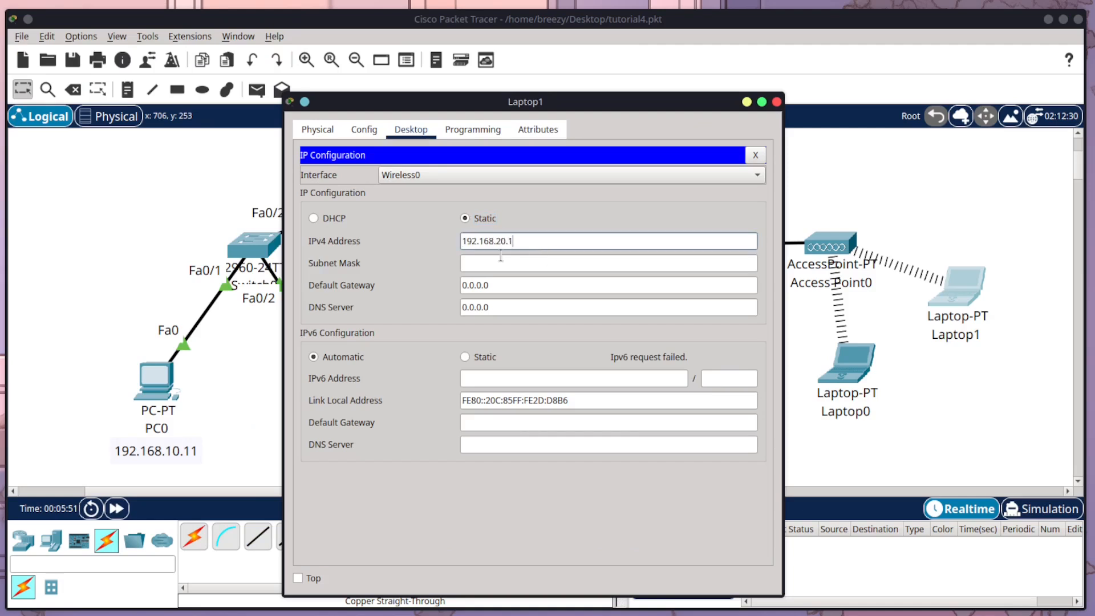
pyautogui.click(313, 218)
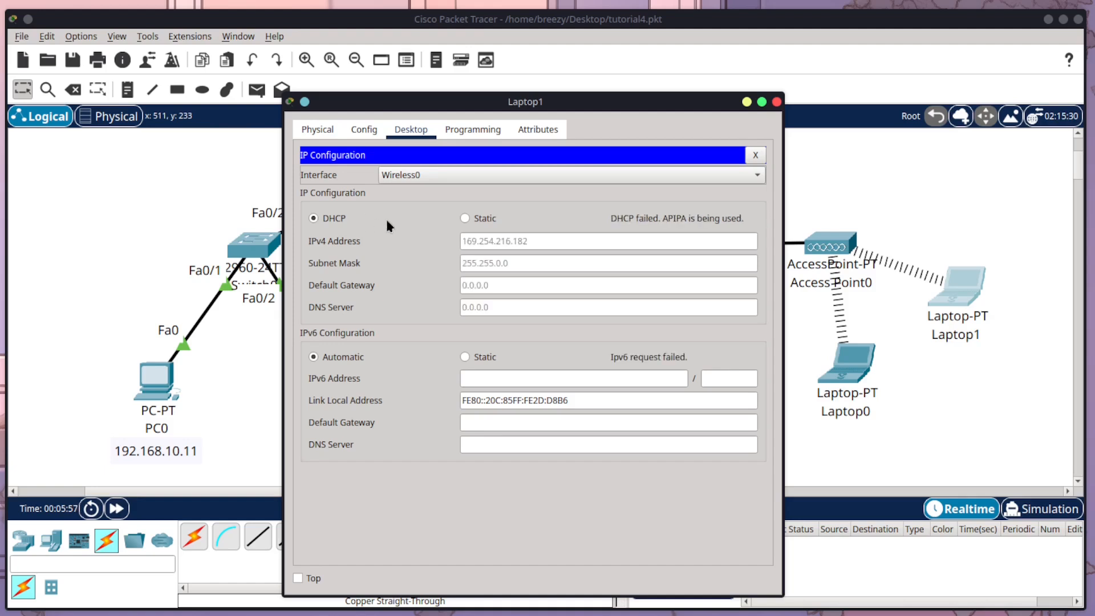
pyautogui.click(465, 218)
pyautogui.click(496, 241)
pyautogui.write('192.168.20.1')
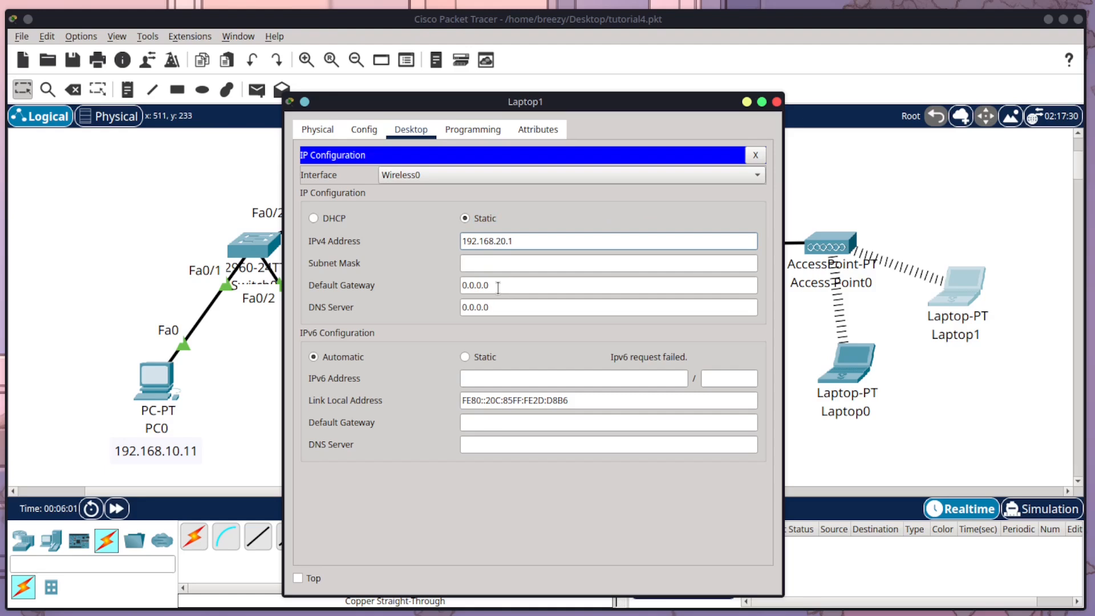
pyautogui.write('6')
# Step: Fill in Laptop1's subnet mask 255.255.255.0 and default gateway 192.168.20.1, and close its configuration window
pyautogui.moveTo(501, 285); pyautogui.dragTo(458, 285)
pyautogui.hotkey('ctrl', 'v')
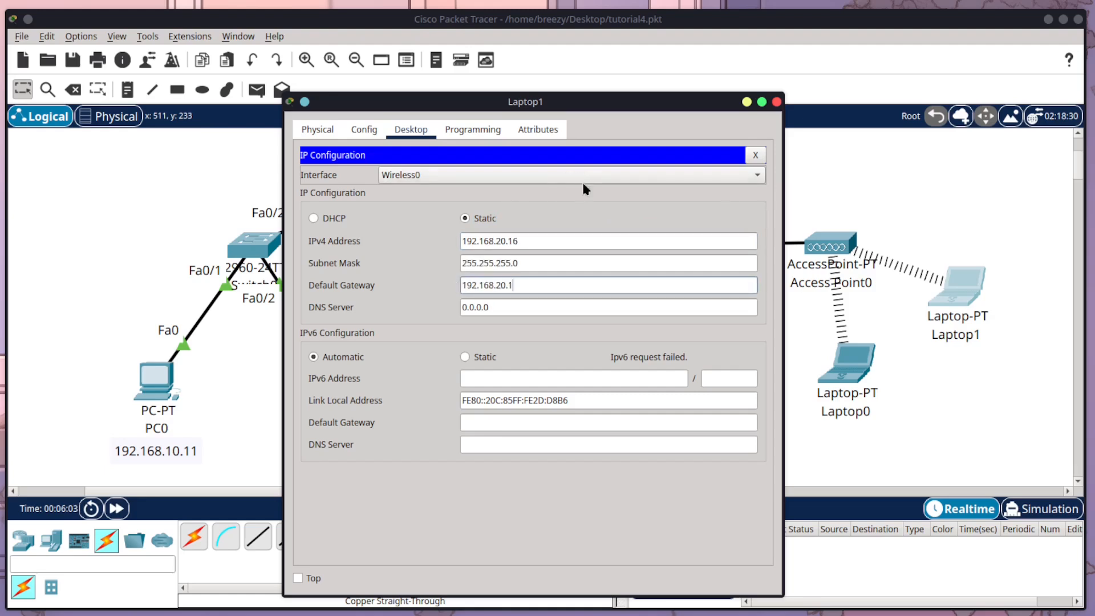
pyautogui.click(776, 101)
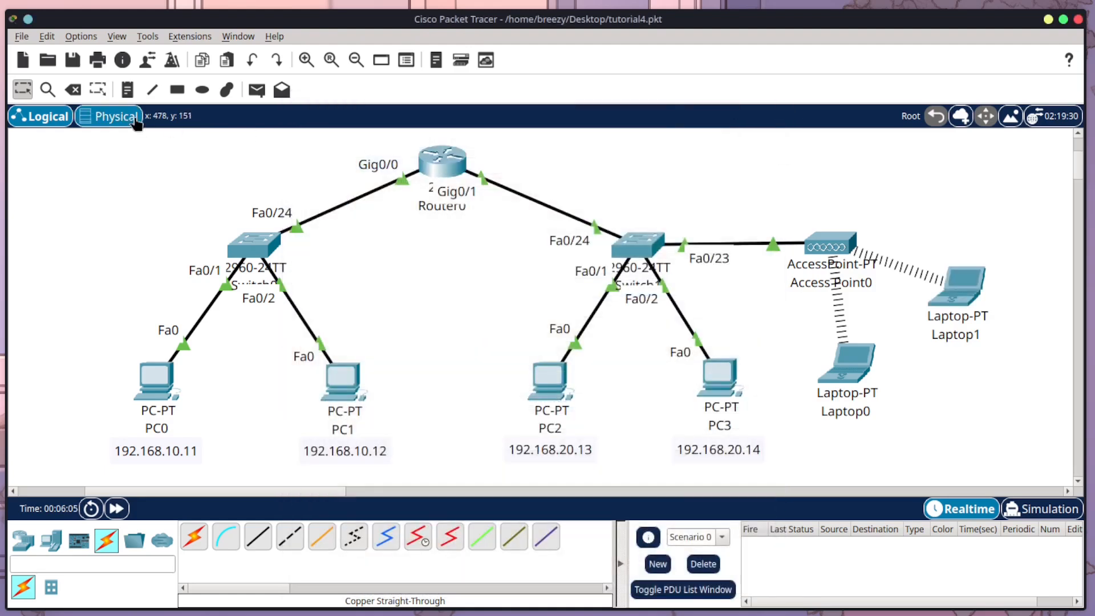
# Step: Place a note reading 192.168.20.15 beneath Laptop0
pyautogui.click(126, 90)
pyautogui.click(813, 433)
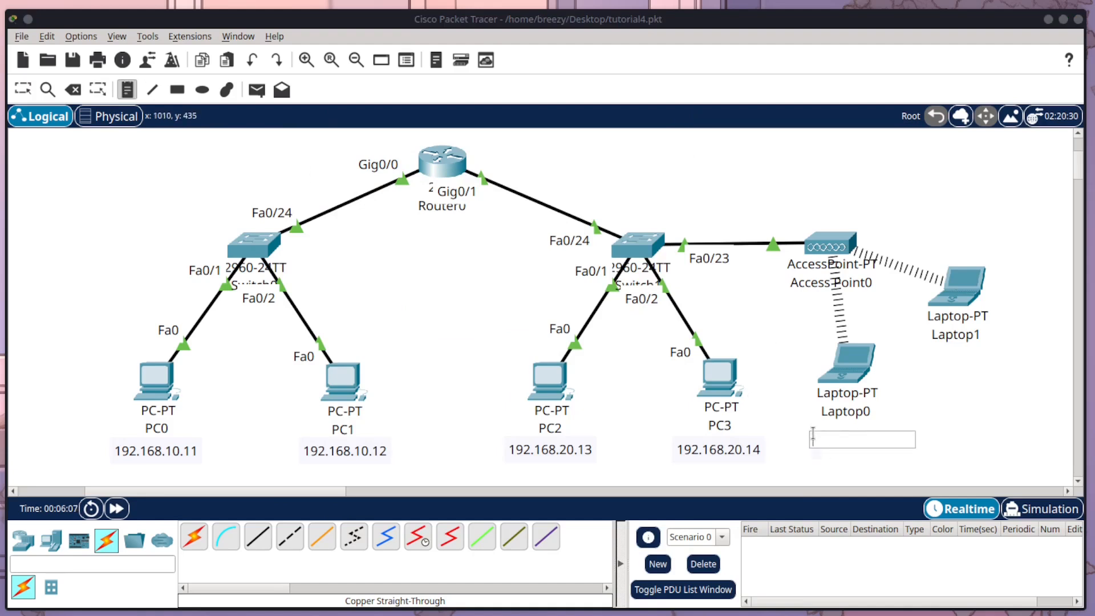
pyautogui.write('192.168.20.15')
# Step: Add a note reading 192.168.20.16 beneath Laptop1
pyautogui.click(918, 355)
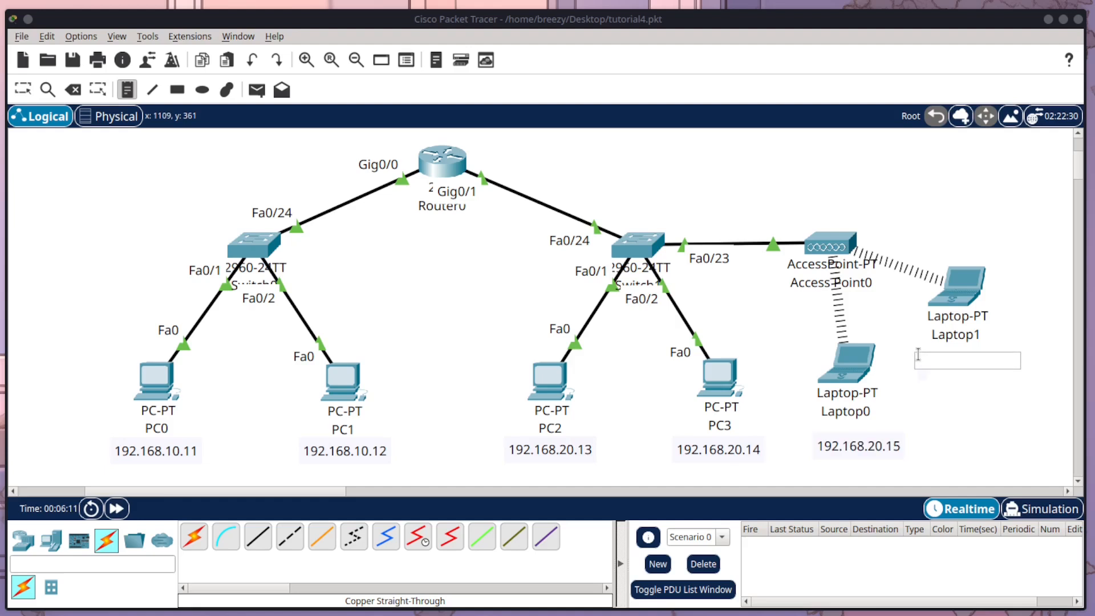
pyautogui.write('192.168.2')
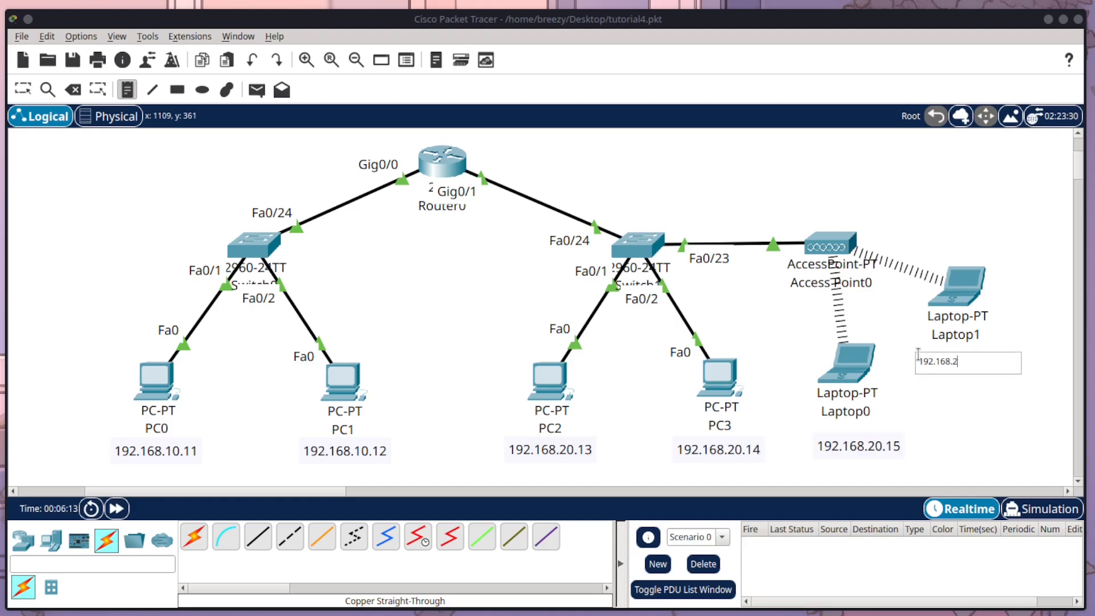
pyautogui.write('0.16')
# Step: Move the two new IP address notes closer to their laptops, centred under the Laptop0 and Laptop1 names
pyautogui.click(23, 90)
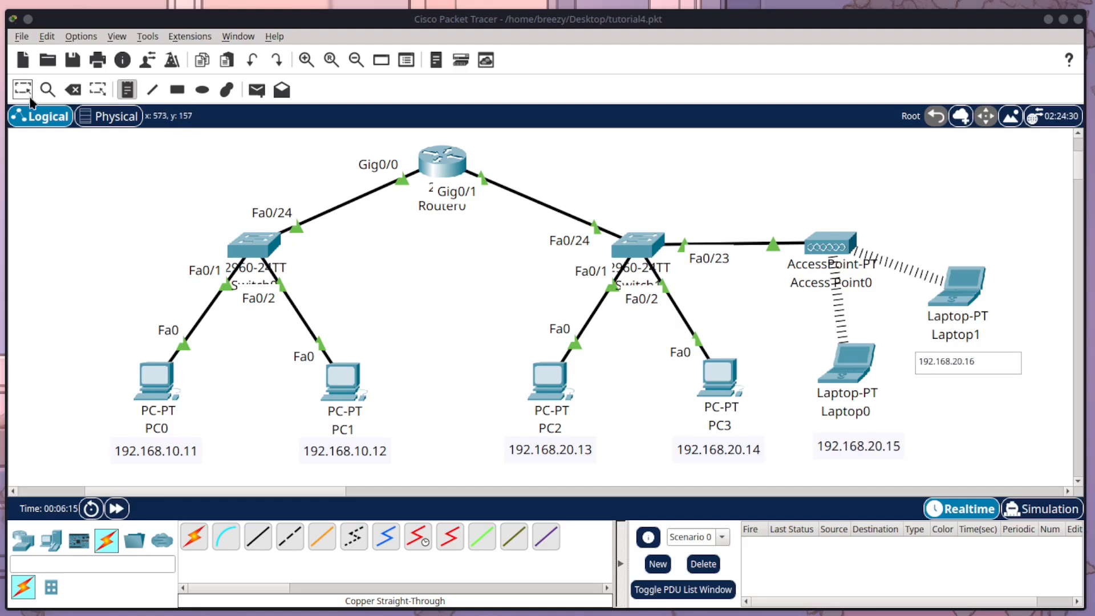
pyautogui.moveTo(867, 442); pyautogui.dragTo(856, 428)
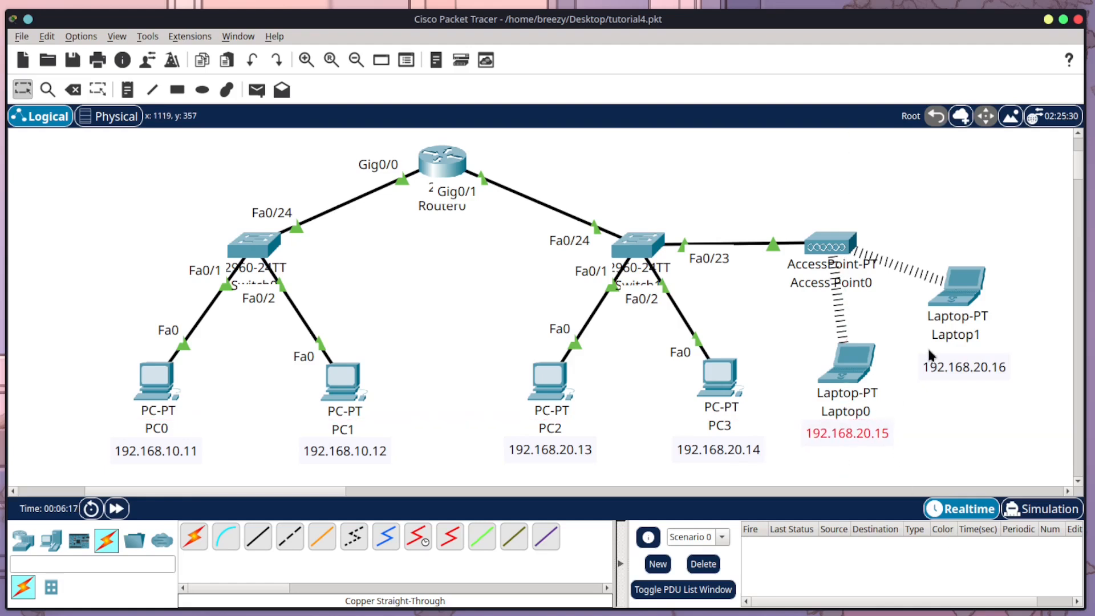
pyautogui.moveTo(956, 364)
pyautogui.mouseDown()
pyautogui.moveTo(938, 354)
pyautogui.moveTo(948, 353)
pyautogui.mouseUp()
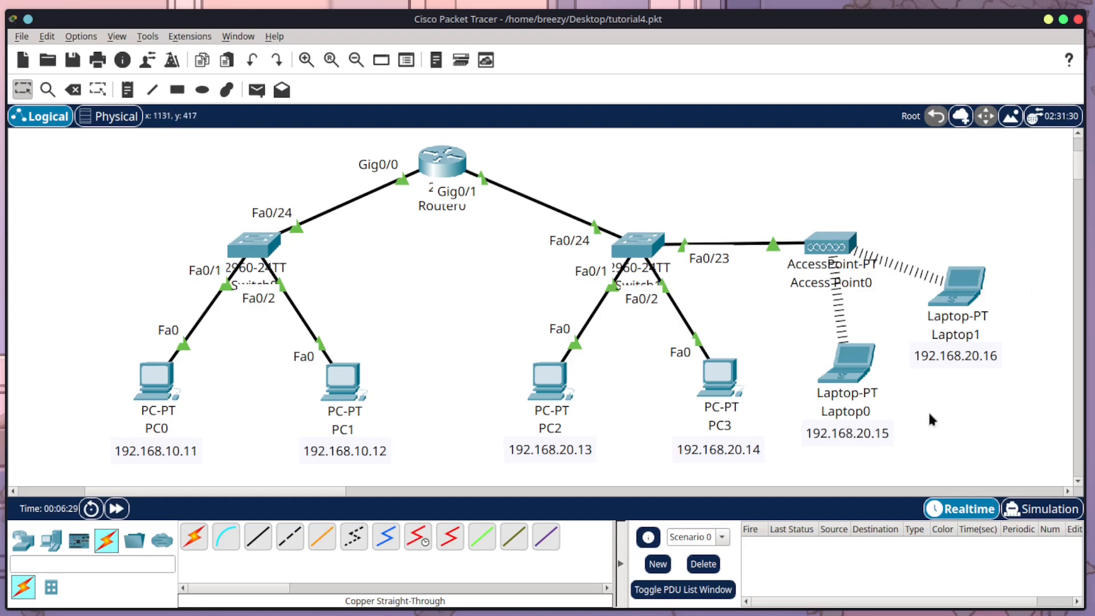
# Step: Ping Laptop1 at 192.168.20.16 from Laptop0's Command Prompt
pyautogui.click(855, 364)
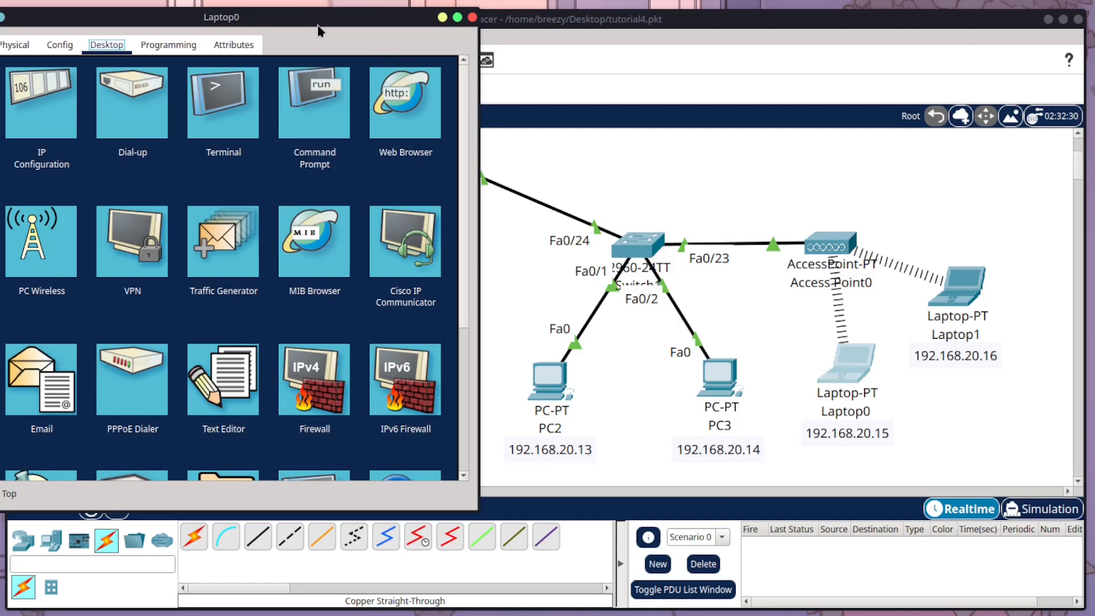
pyautogui.moveTo(319, 23); pyautogui.dragTo(564, 80)
pyautogui.click(561, 162)
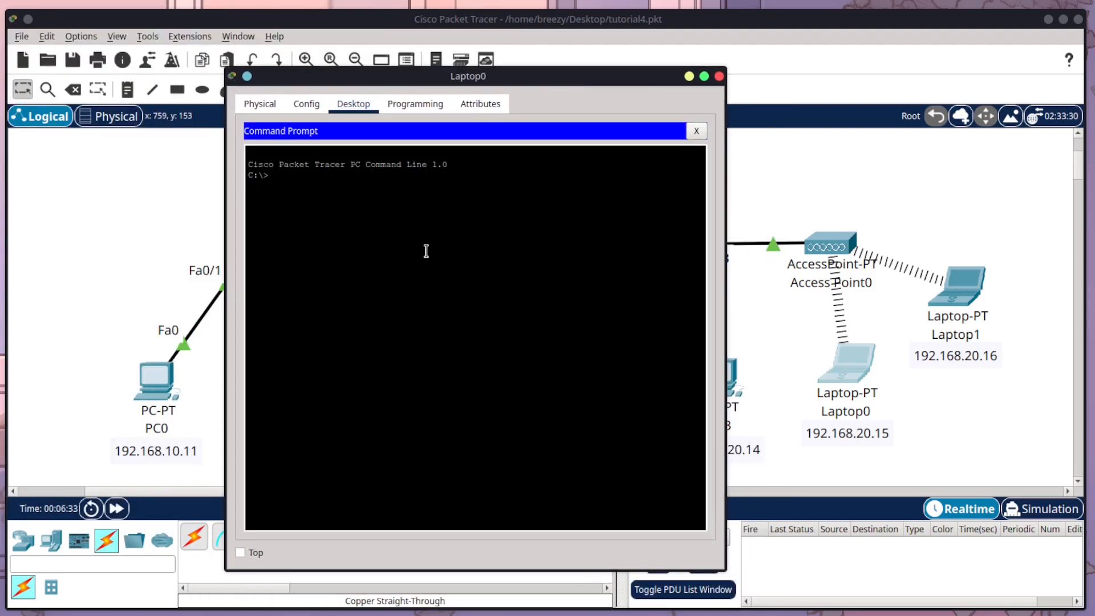
pyautogui.write('ping 192.168.20.16')
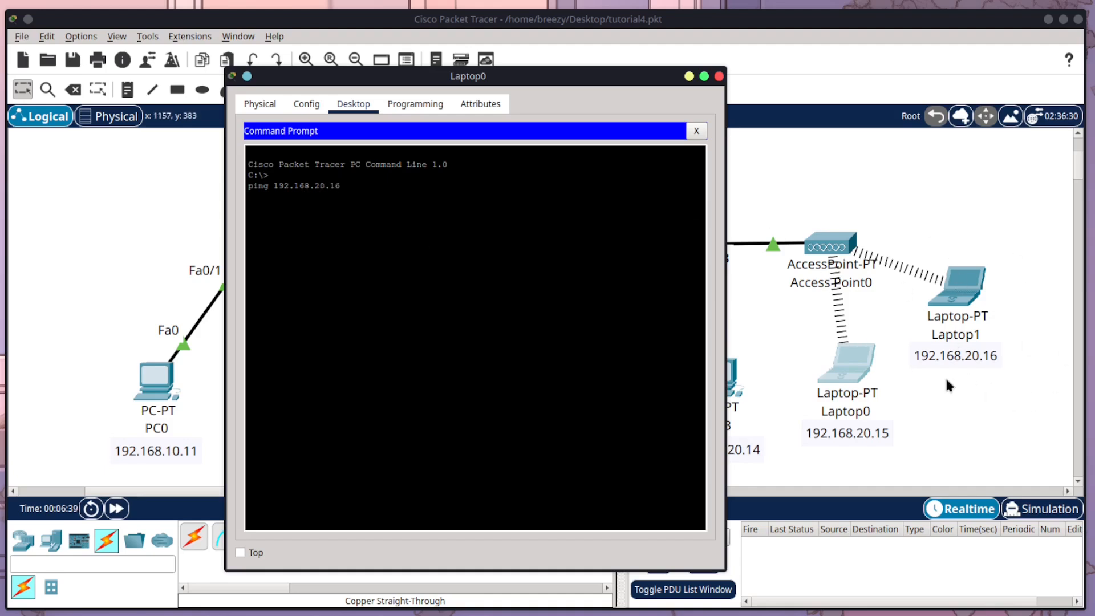
pyautogui.press('Return')
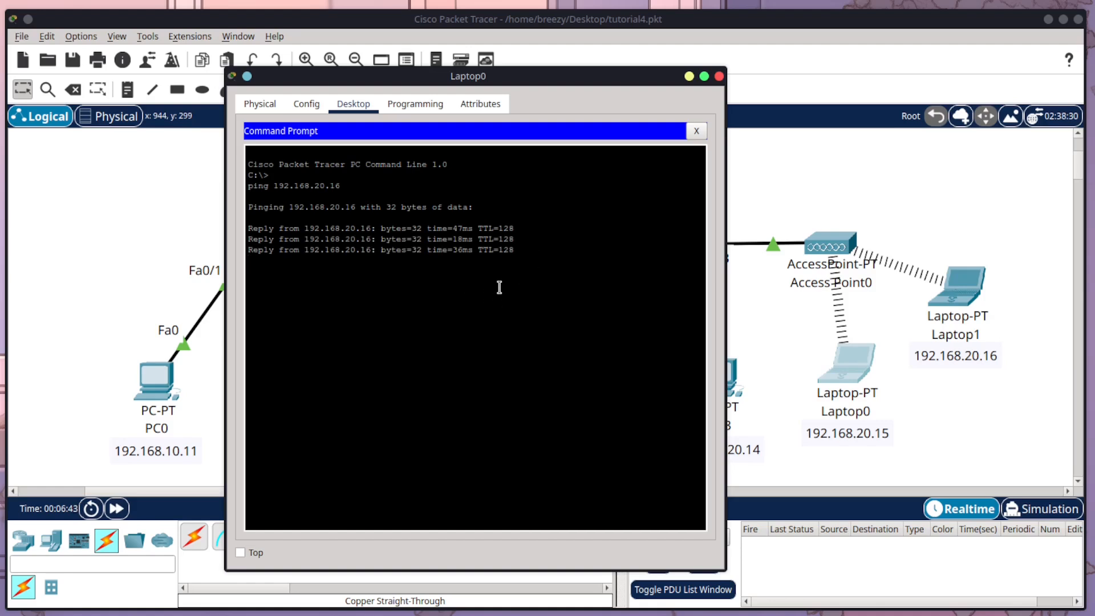
# Step: Ping PC3 at 192.168.20.14 from Laptop0
pyautogui.moveTo(553, 78); pyautogui.dragTo(454, 77)
pyautogui.press('Up')
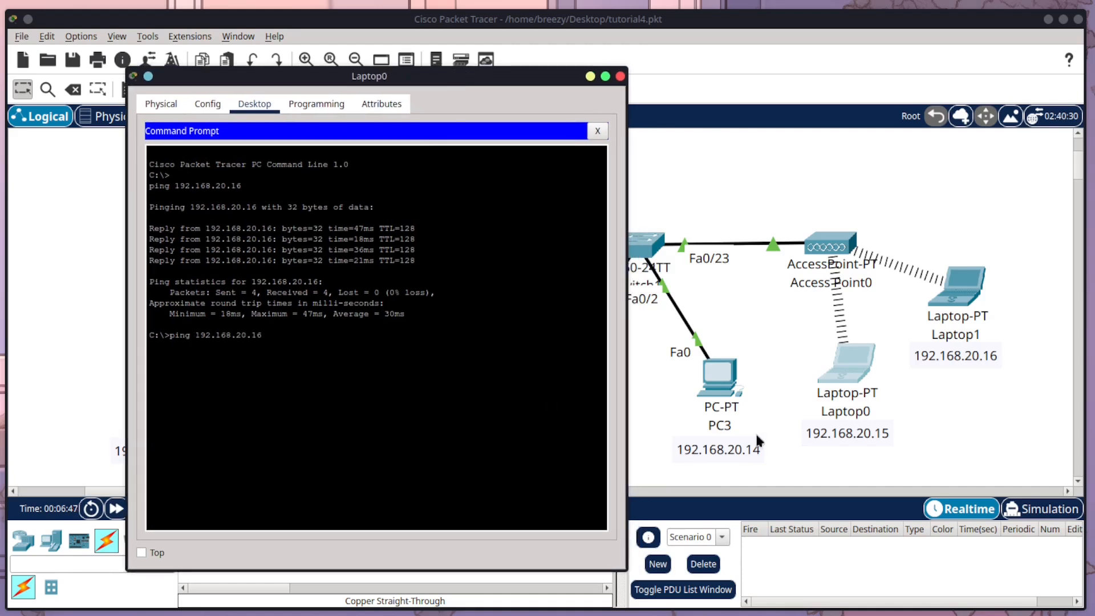
pyautogui.press('BackSpace')
pyautogui.write('4')
pyautogui.press('Return')
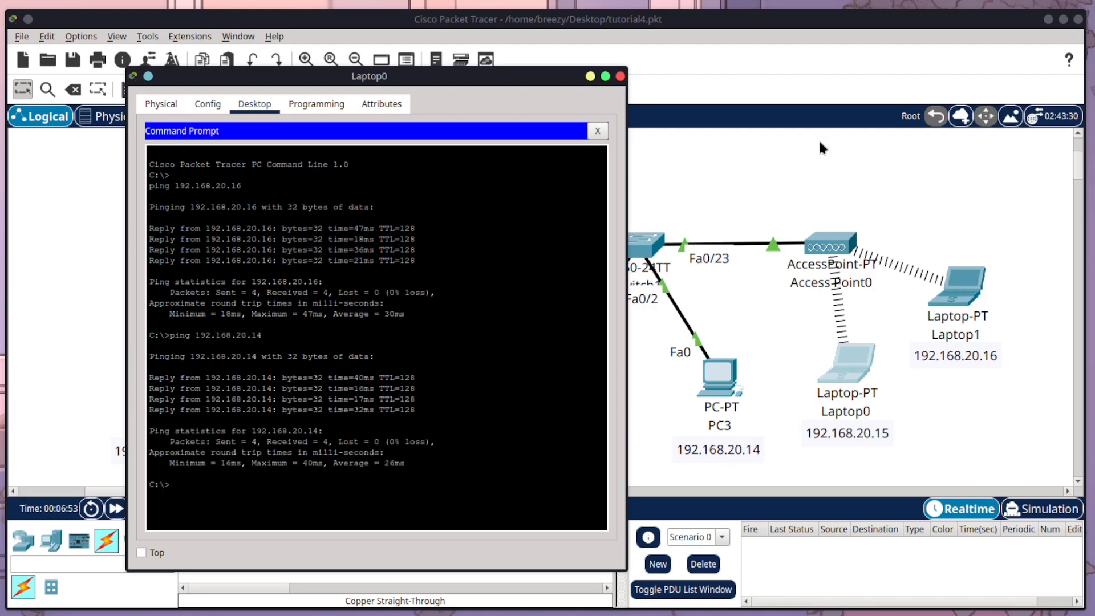
# Step: Ping PC1 at 192.168.10.12 in the other network from Laptop0, examine the first reply line, and close the laptop's window
pyautogui.moveTo(529, 80); pyautogui.dragTo(883, 67)
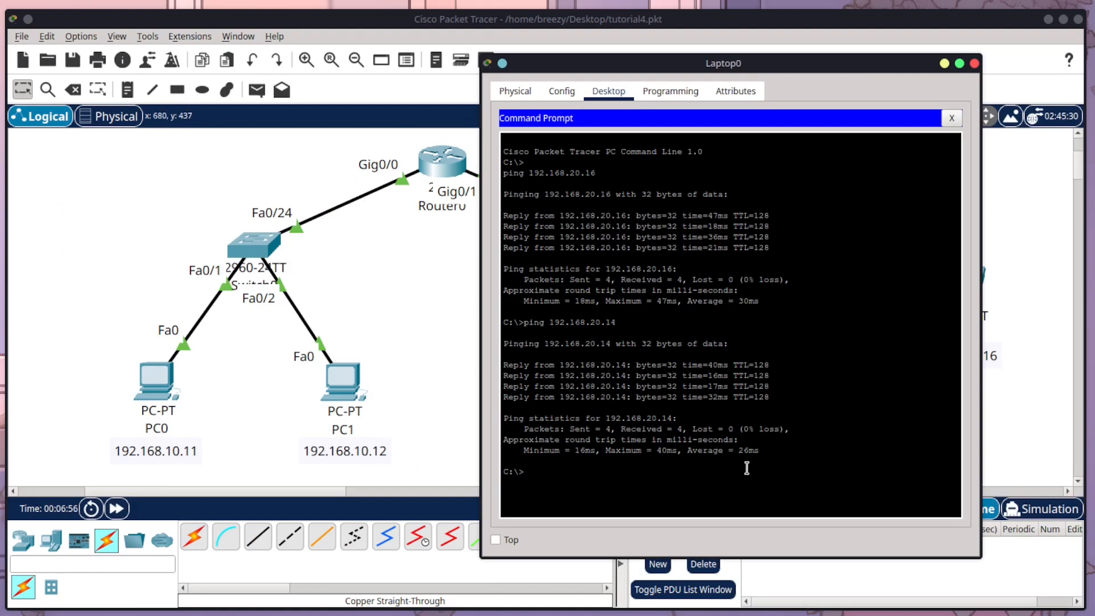
pyautogui.write('ping 192.168.10.12')
pyautogui.press('Return')
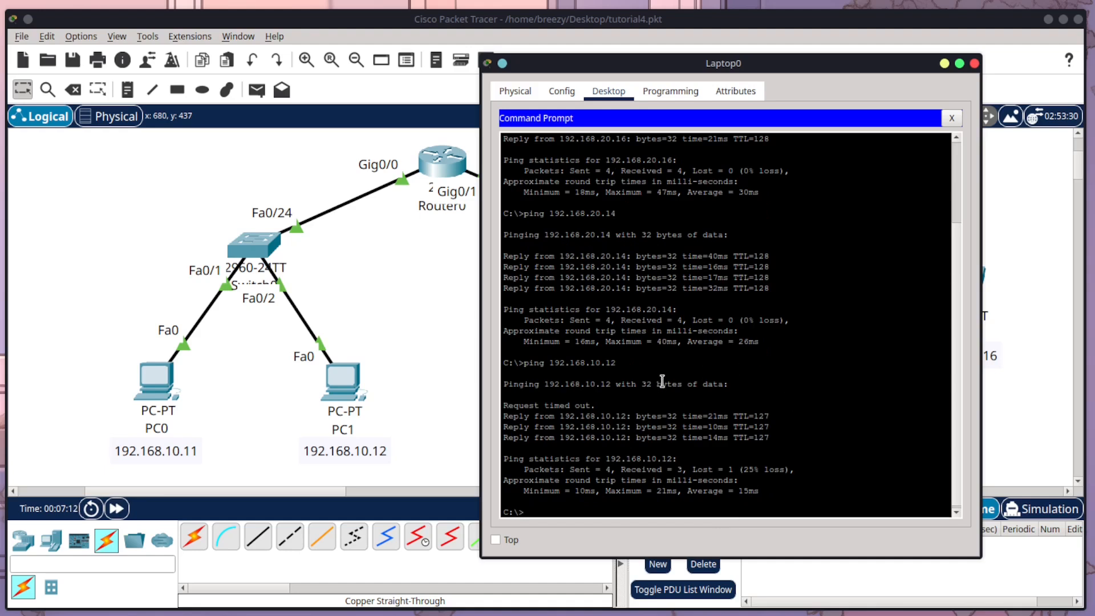
pyautogui.moveTo(596, 406); pyautogui.dragTo(502, 401)
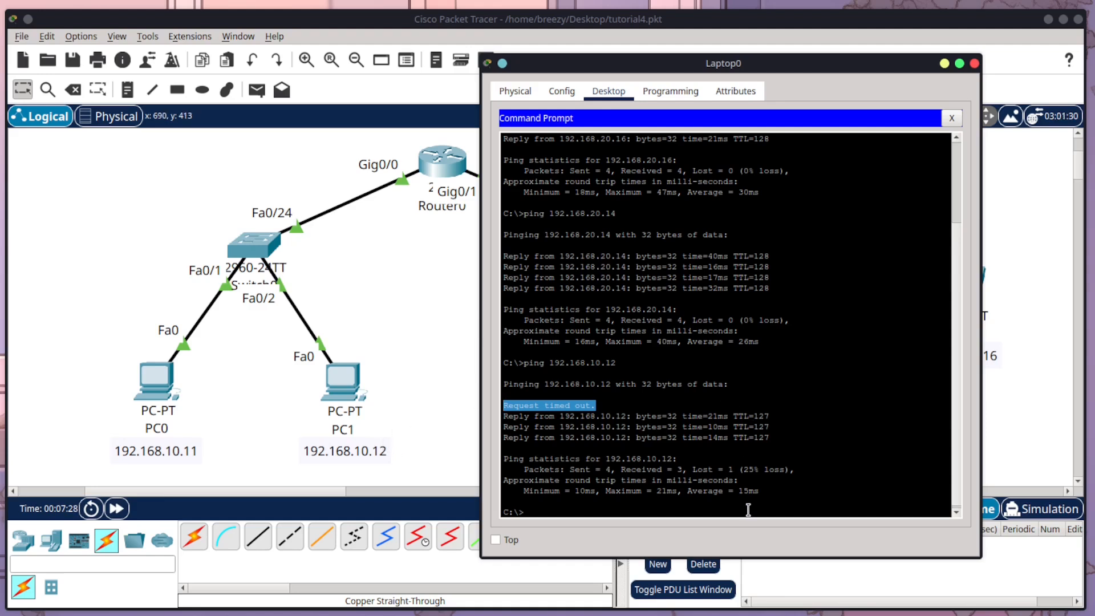
pyautogui.click(975, 64)
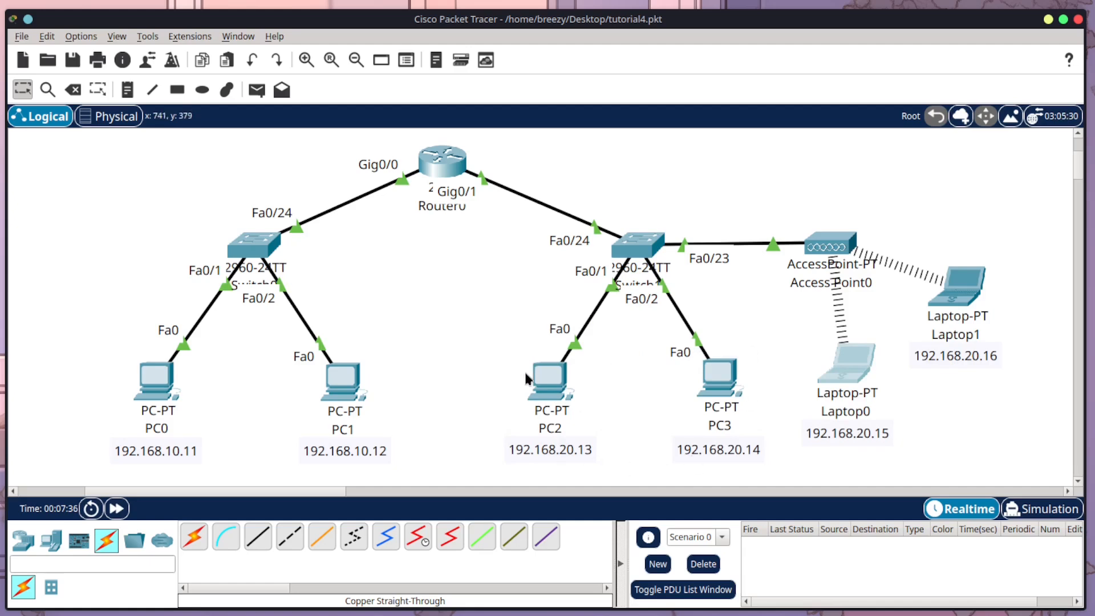
# Step: Ping Laptop1 at 192.168.20.16 from PC0's Command Prompt, and close PC0's window
pyautogui.click(154, 375)
pyautogui.moveTo(226, 22); pyautogui.dragTo(616, 22)
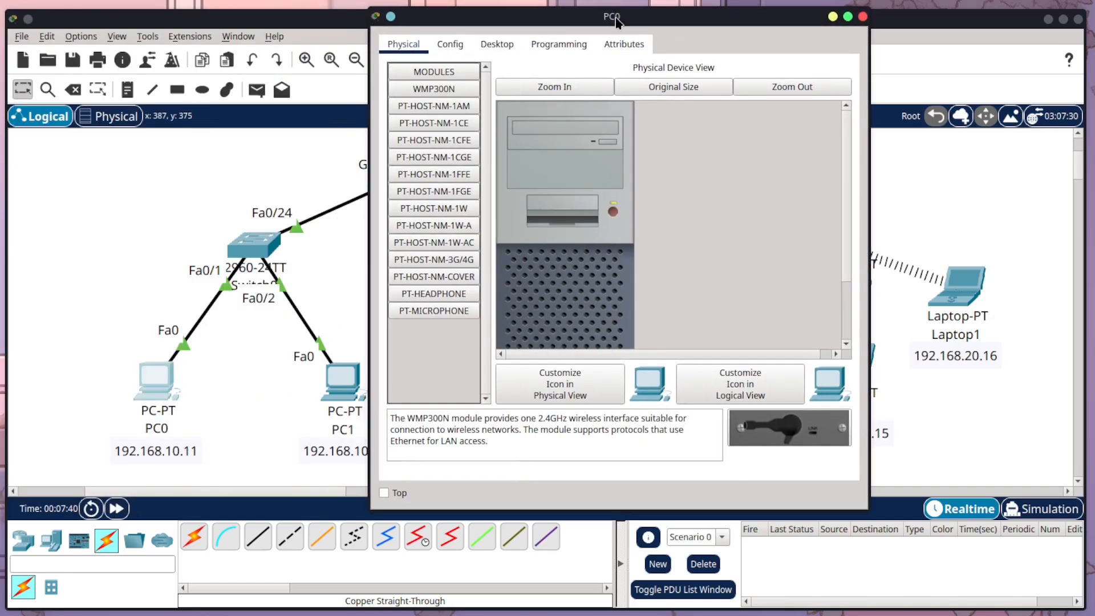
pyautogui.click(497, 45)
pyautogui.moveTo(506, 18); pyautogui.dragTo(162, 72)
pyautogui.click(366, 164)
pyautogui.moveTo(352, 82); pyautogui.dragTo(444, 87)
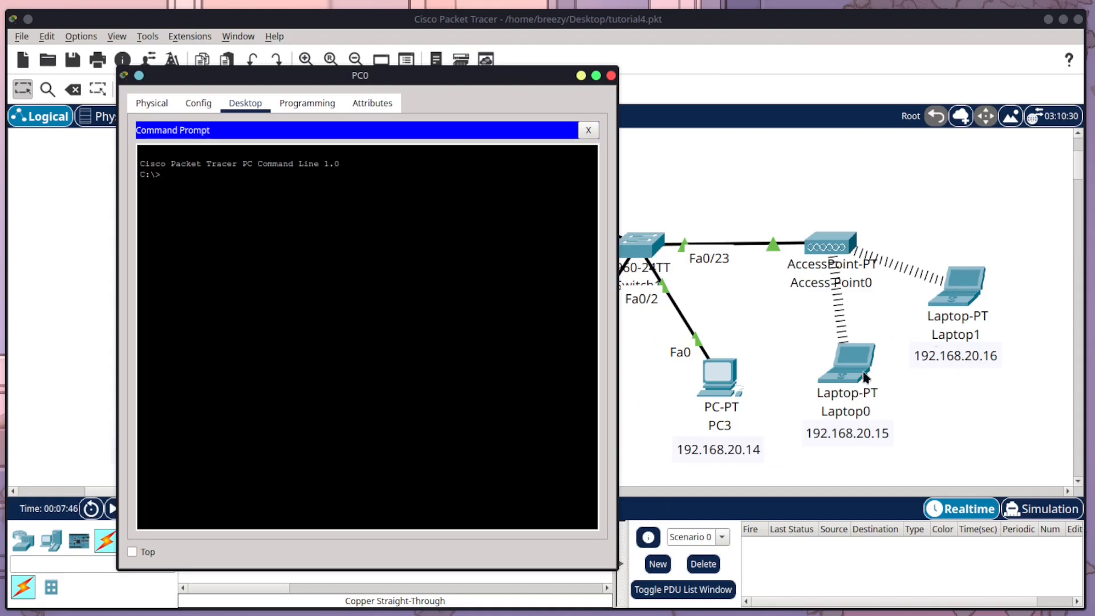
pyautogui.write('ping 192.168.20.16')
pyautogui.press('Return')
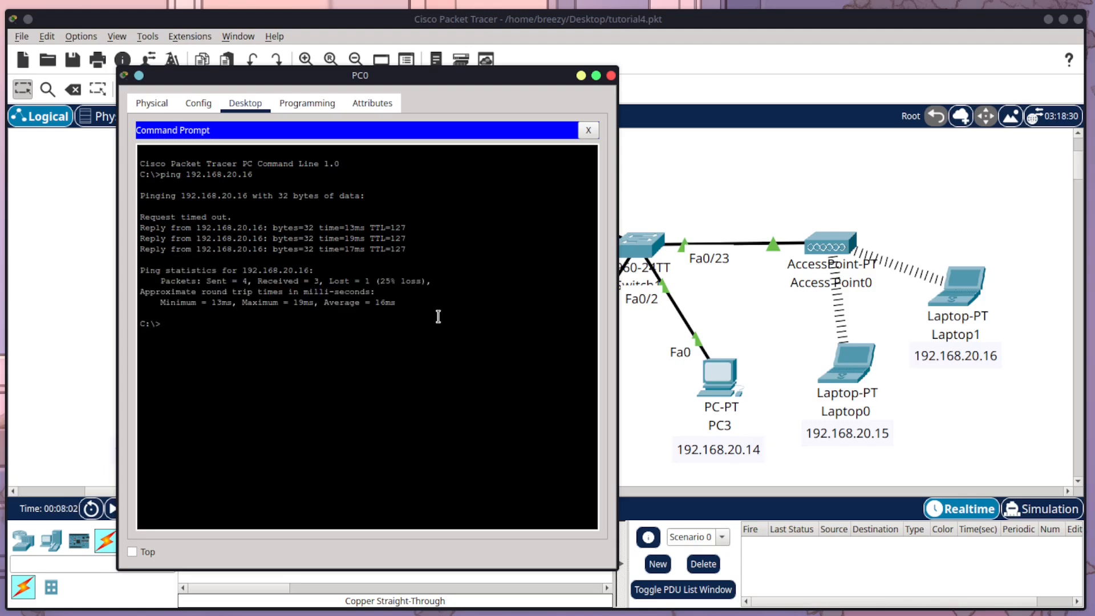
pyautogui.click(611, 76)
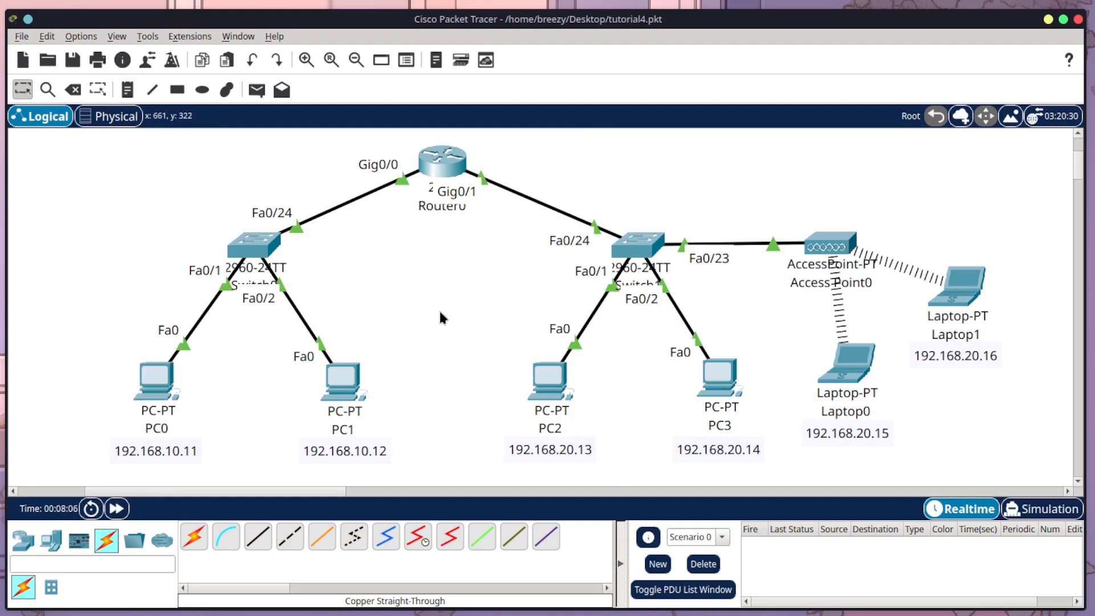